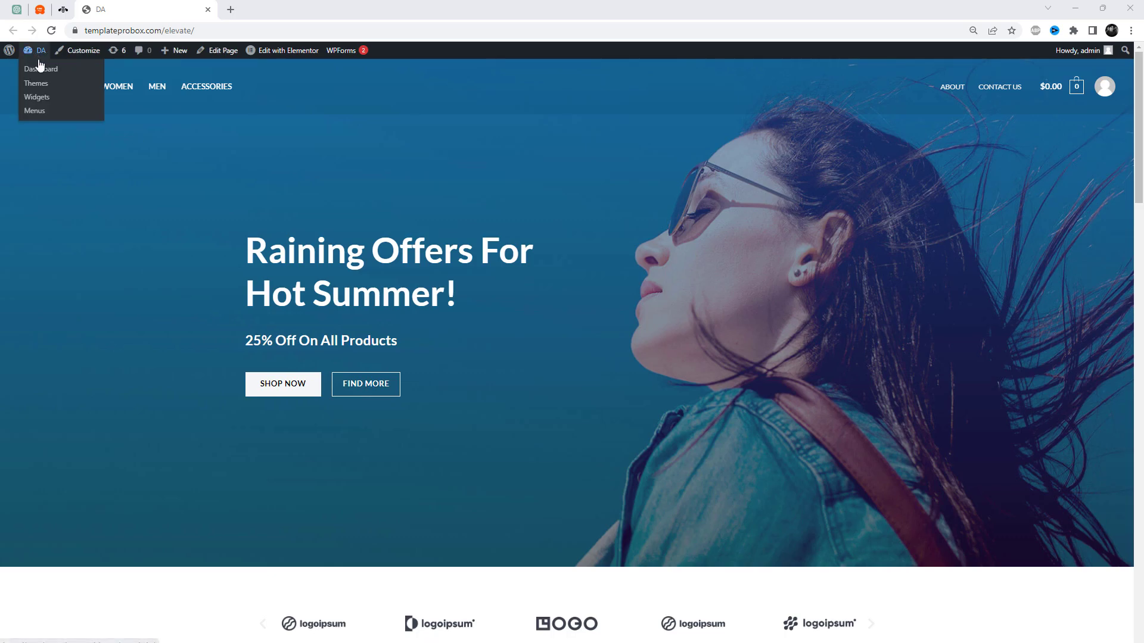
- Open the WordPress admin dashboard in a new tab and switch to it
{"action": "right_click", "coordinate": [41, 69]}
{"action": "left_click", "coordinate": [90, 80]}
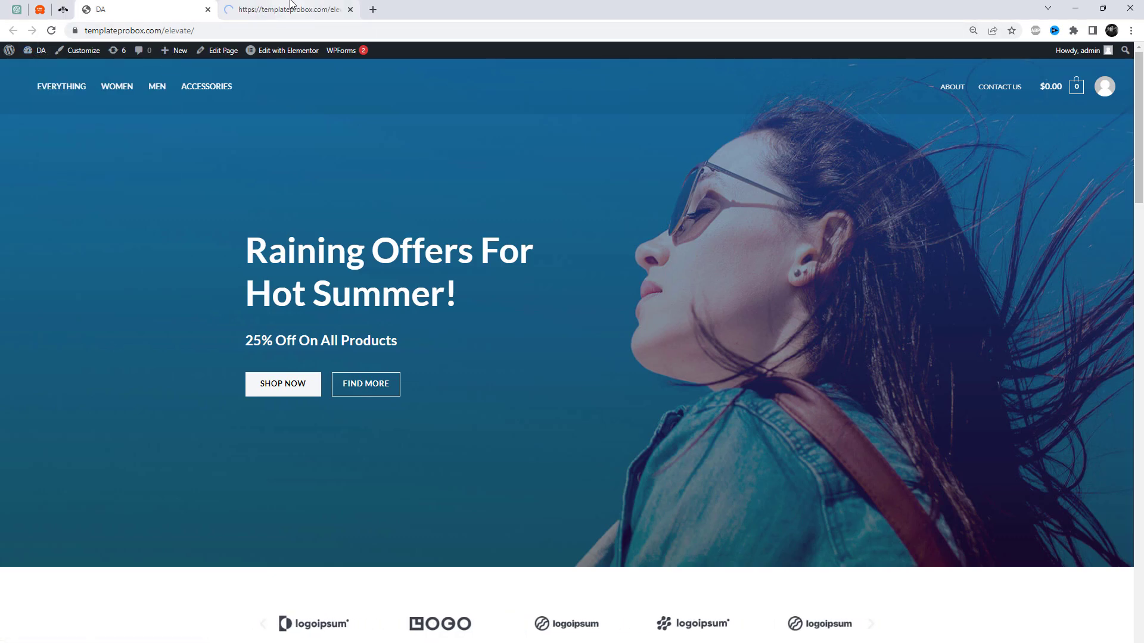
{"action": "left_click_drag", "start_coordinate": [286, 7], "coordinate": [173, 7]}
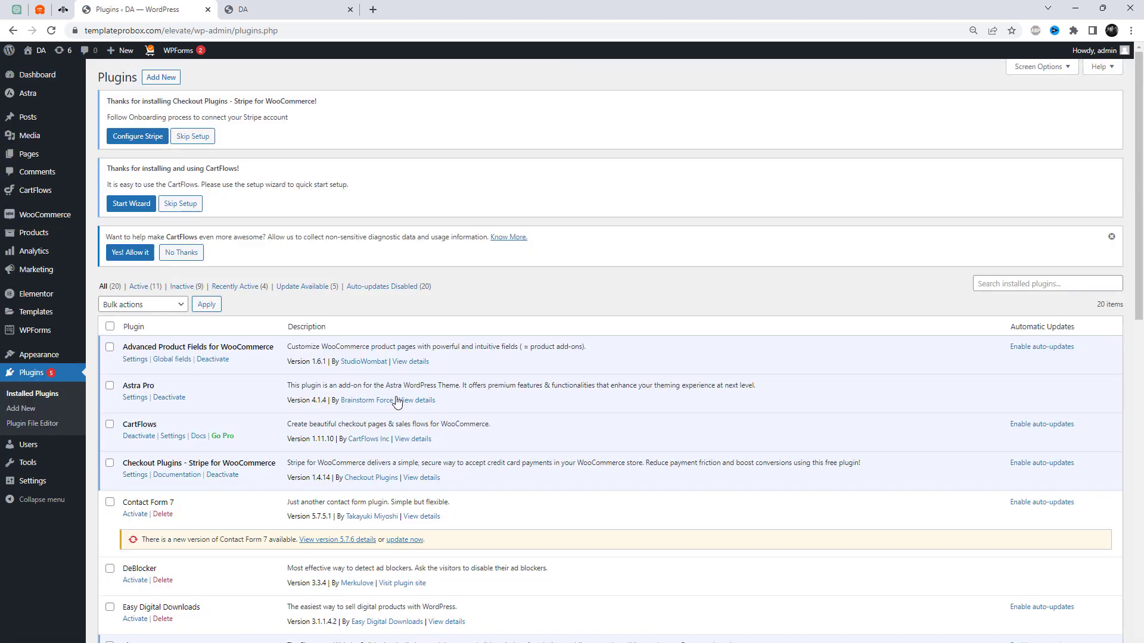
- Search Add New for 'WP Activity Log' and activate the plugin
{"action": "left_click", "coordinate": [177, 87]}
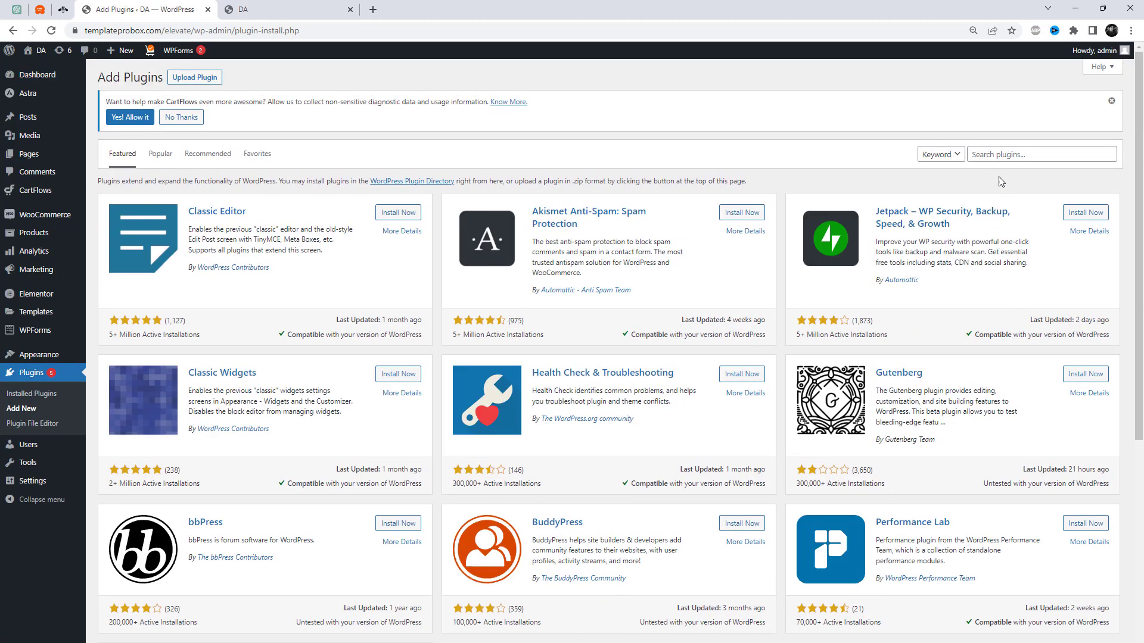
{"action": "left_click", "coordinate": [999, 155]}
{"action": "right_click", "coordinate": [998, 156]}
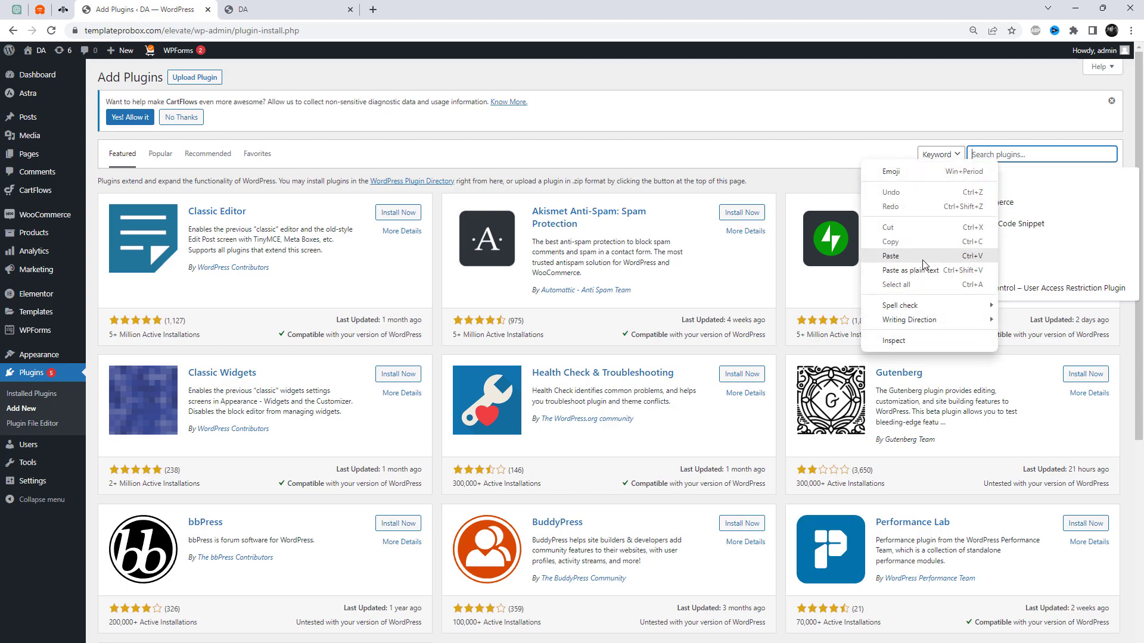
{"action": "left_click", "coordinate": [927, 256]}
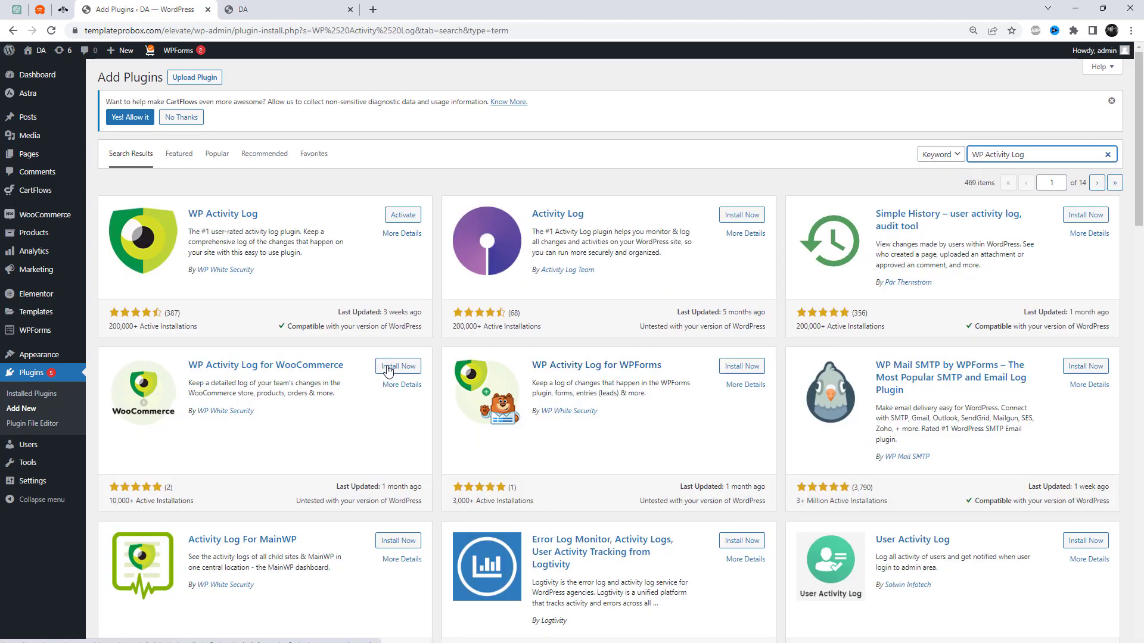
{"action": "left_click", "coordinate": [395, 216]}
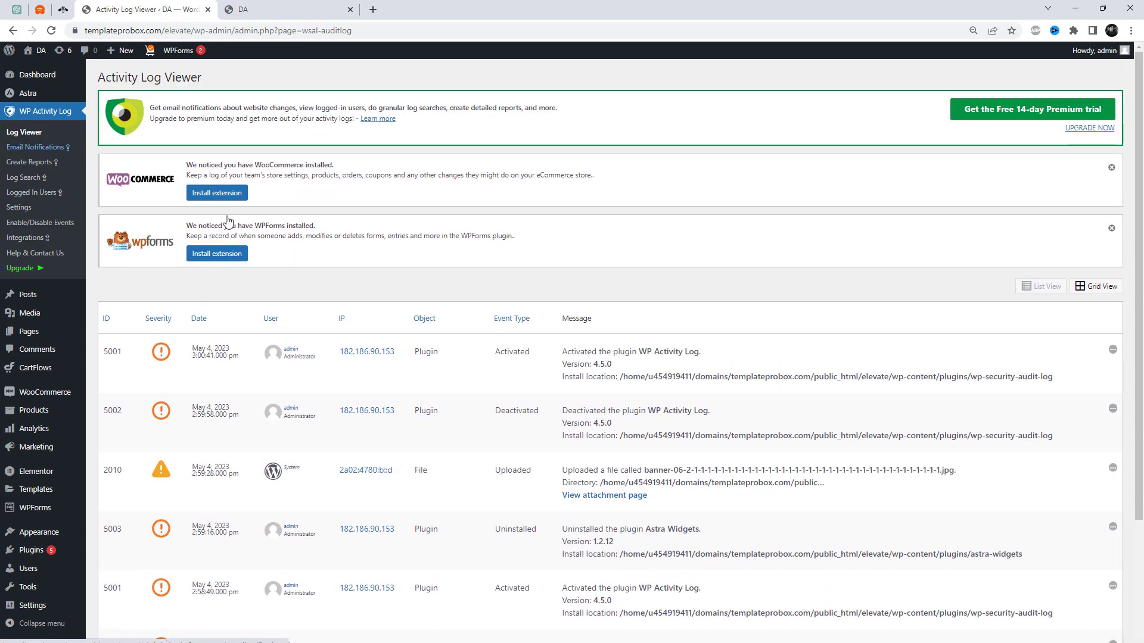
- Open the Installed Plugins list in a new tab from the sidebar
{"action": "scroll", "coordinate": [229, 222], "scroll_direction": "down", "scroll_amount": 2}
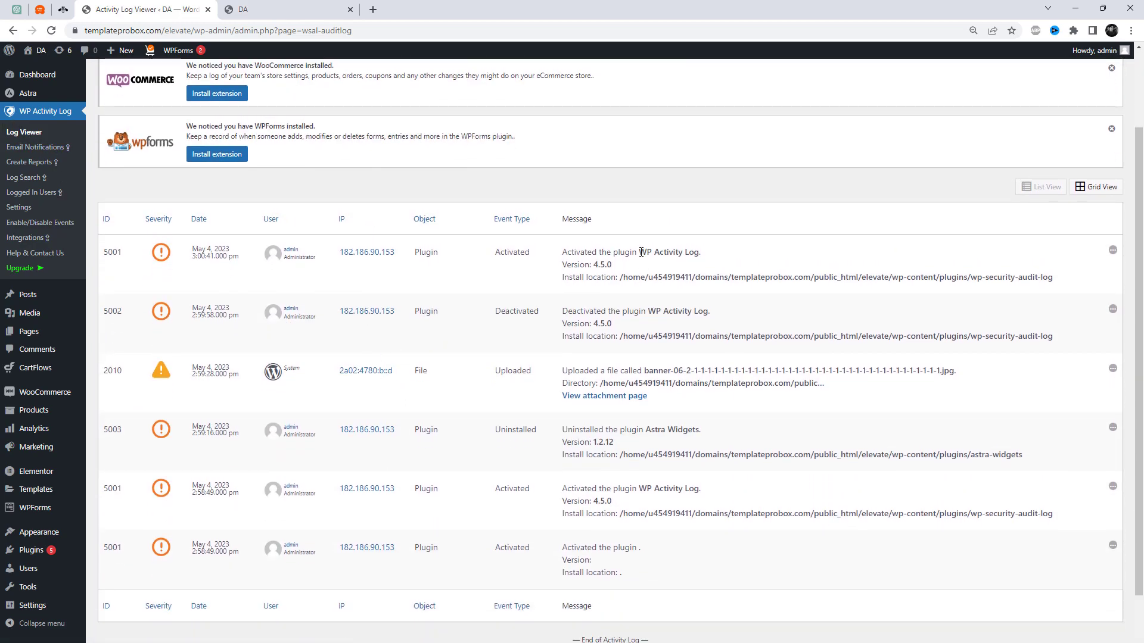
{"action": "left_click_drag", "start_coordinate": [642, 252], "coordinate": [688, 247]}
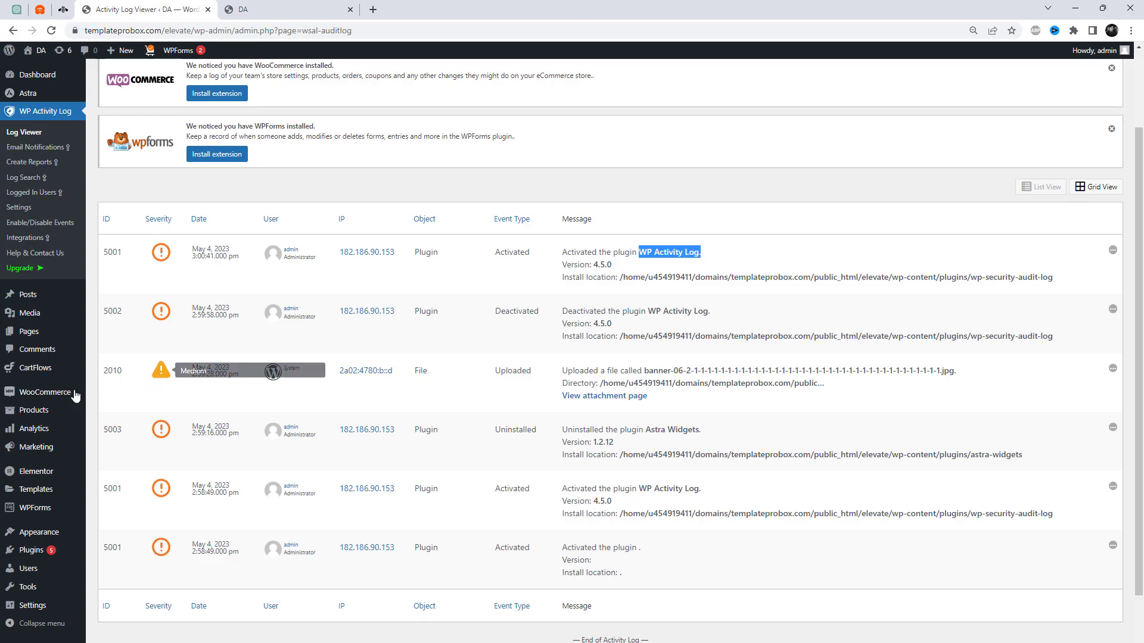
{"action": "mouse_move", "coordinate": [36, 551]}
{"action": "right_click", "coordinate": [109, 555]}
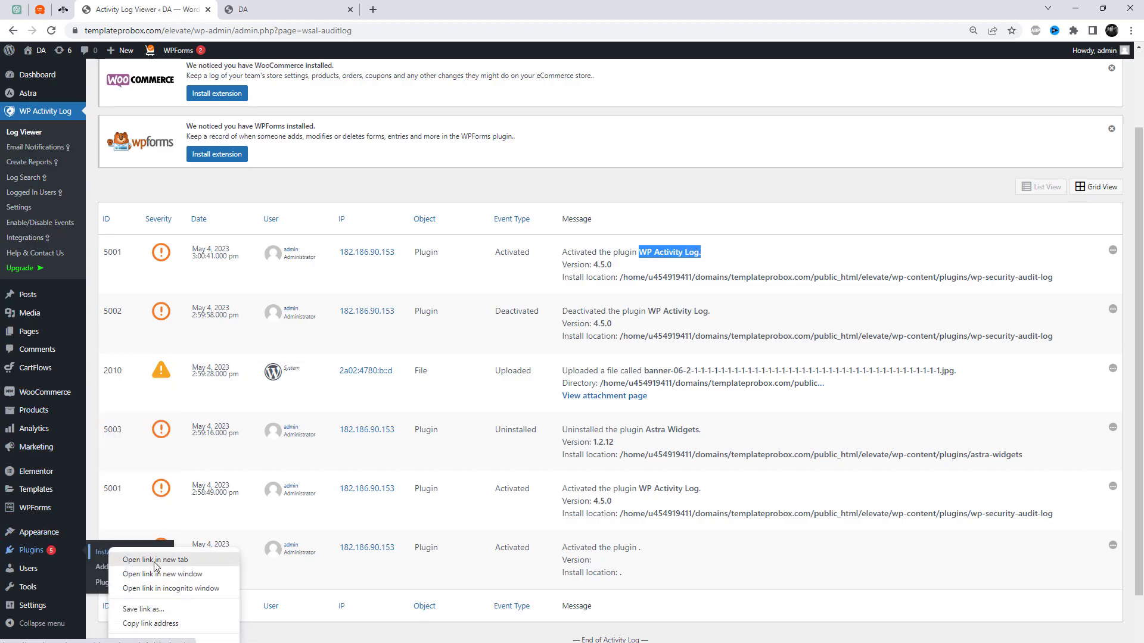
{"action": "left_click", "coordinate": [143, 561]}
- Delete the Contact Form 7 plugin and confirm the deletion
{"action": "left_click", "coordinate": [334, 9]}
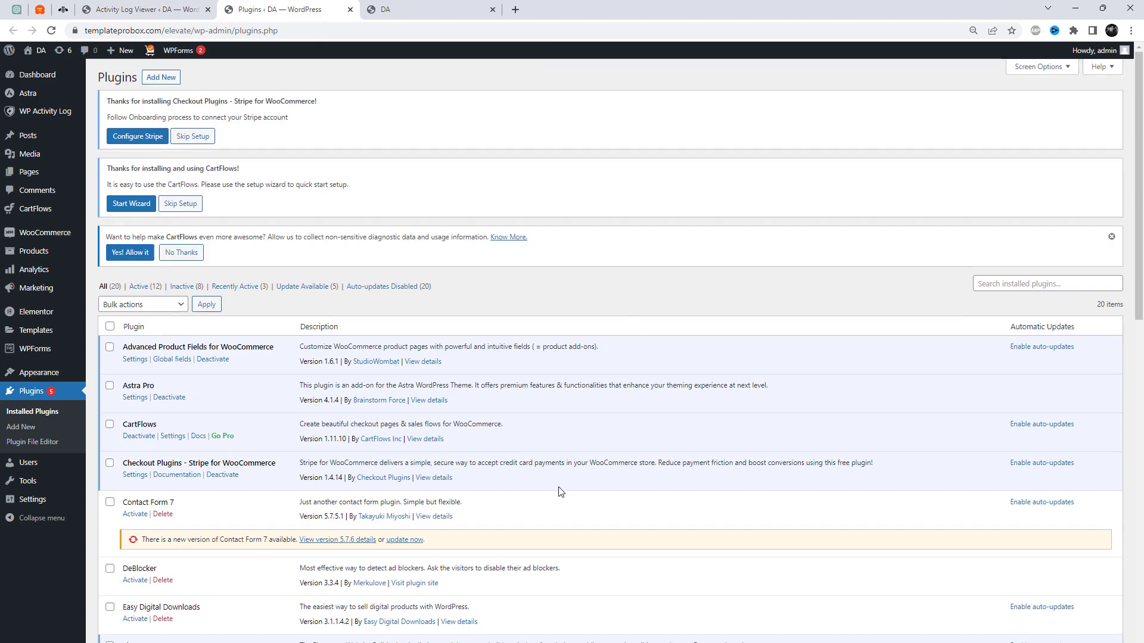
{"action": "scroll", "coordinate": [561, 492], "scroll_direction": "down", "scroll_amount": 5}
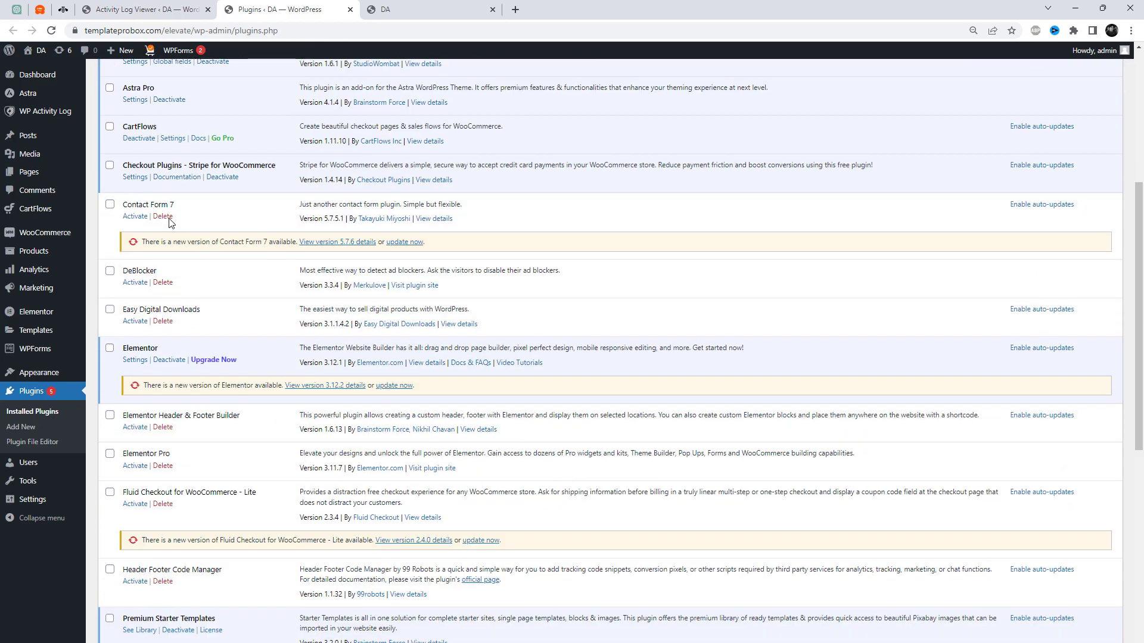
{"action": "left_click", "coordinate": [164, 217]}
{"action": "left_click", "coordinate": [627, 104]}
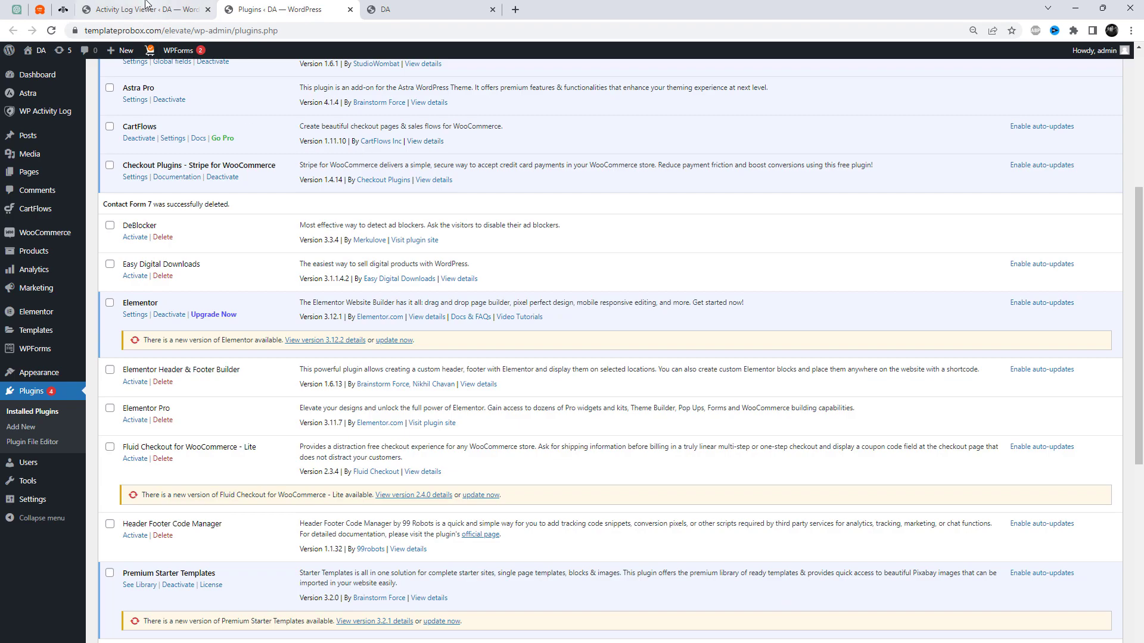
- Reload the activity log and check the Contact Form 7 uninstall entry
{"action": "left_click", "coordinate": [146, 9]}
{"action": "scroll", "coordinate": [456, 301], "scroll_direction": "up", "scroll_amount": 2}
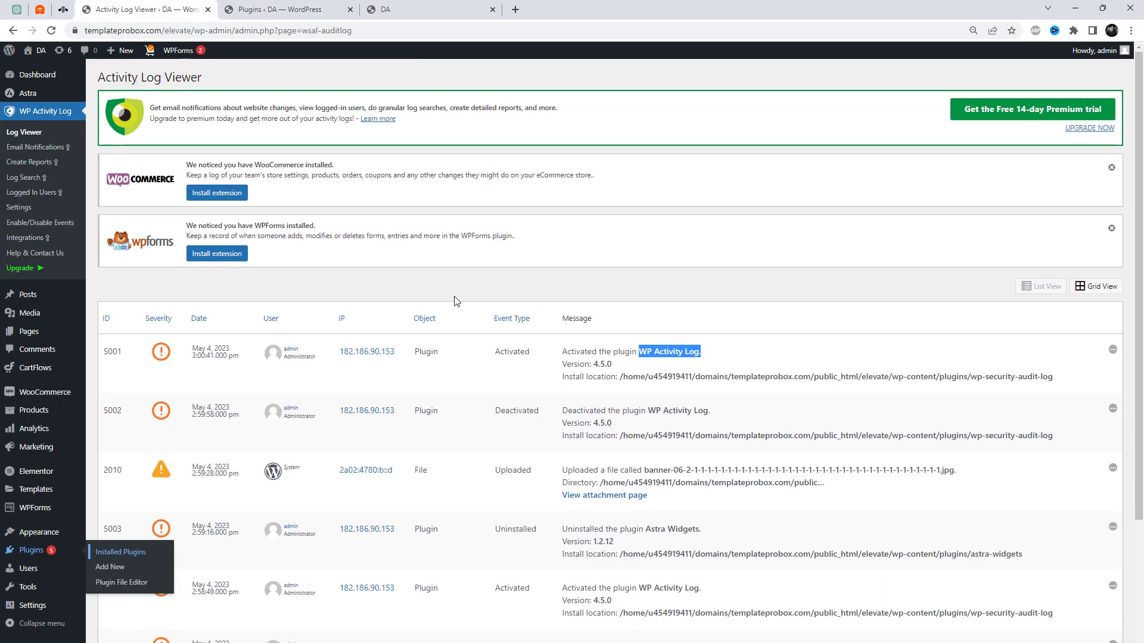
{"action": "right_click", "coordinate": [427, 285]}
{"action": "left_click", "coordinate": [472, 321]}
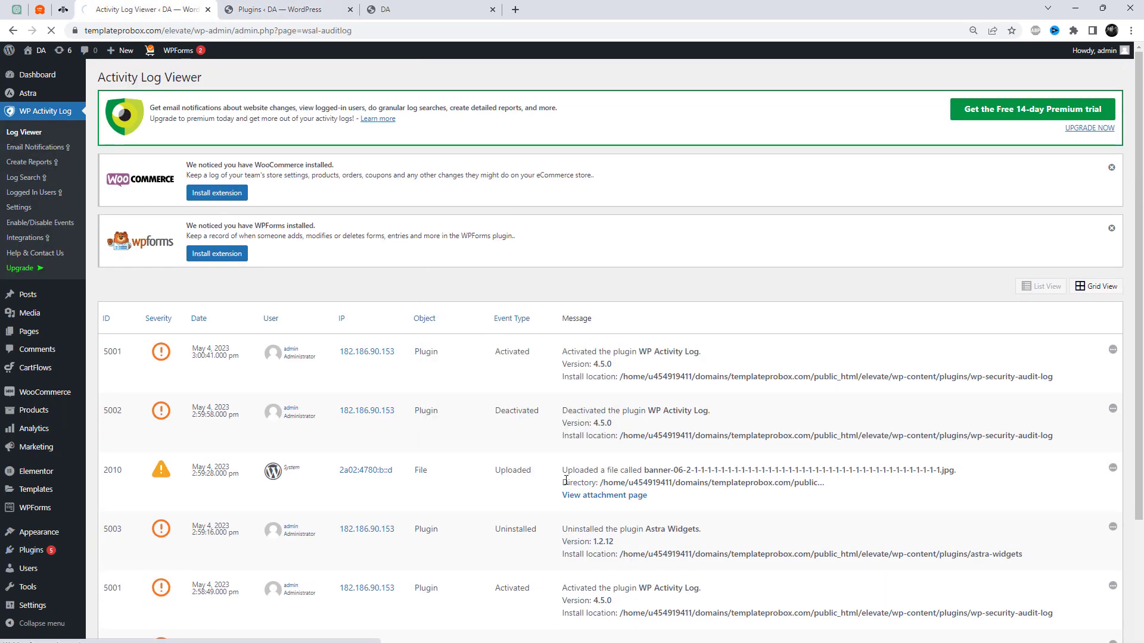
{"action": "scroll", "coordinate": [548, 468], "scroll_direction": "up", "scroll_amount": 1}
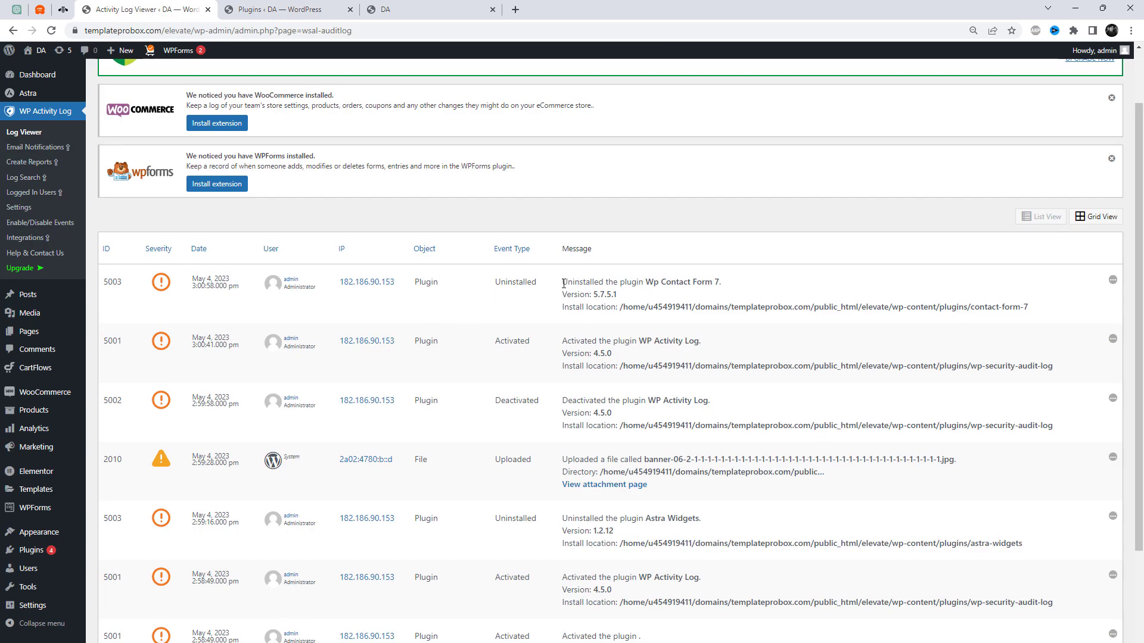
{"action": "left_click_drag", "start_coordinate": [563, 284], "coordinate": [711, 283]}
- Delete Header Footer Code Manager and update Premium Starter Templates
{"action": "left_click", "coordinate": [292, 9]}
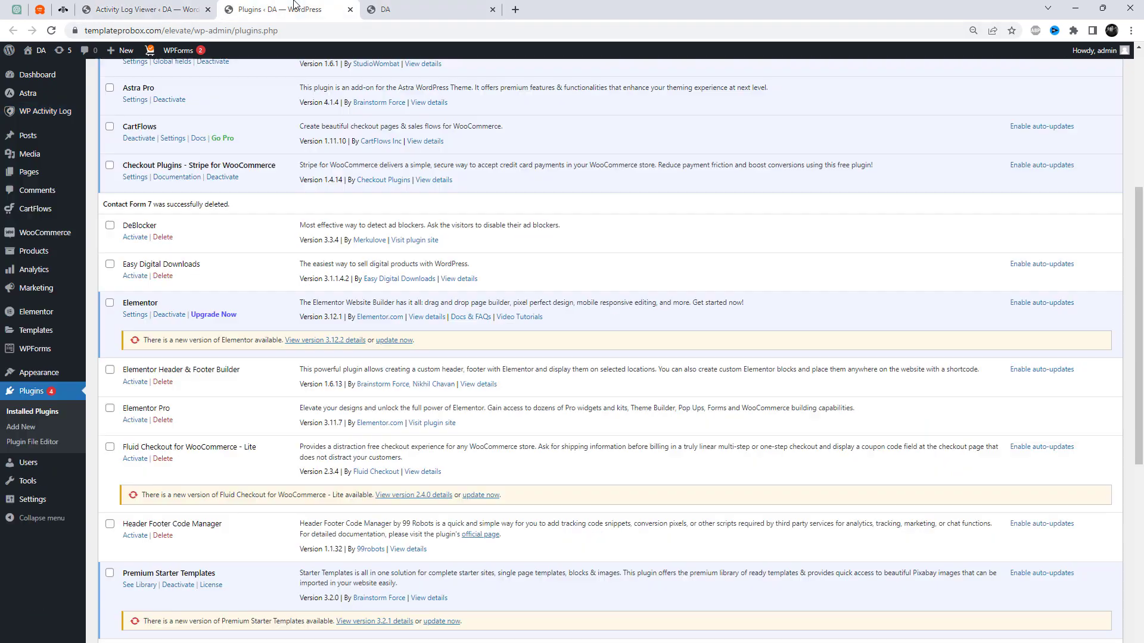
{"action": "scroll", "coordinate": [250, 411], "scroll_direction": "down", "scroll_amount": 1}
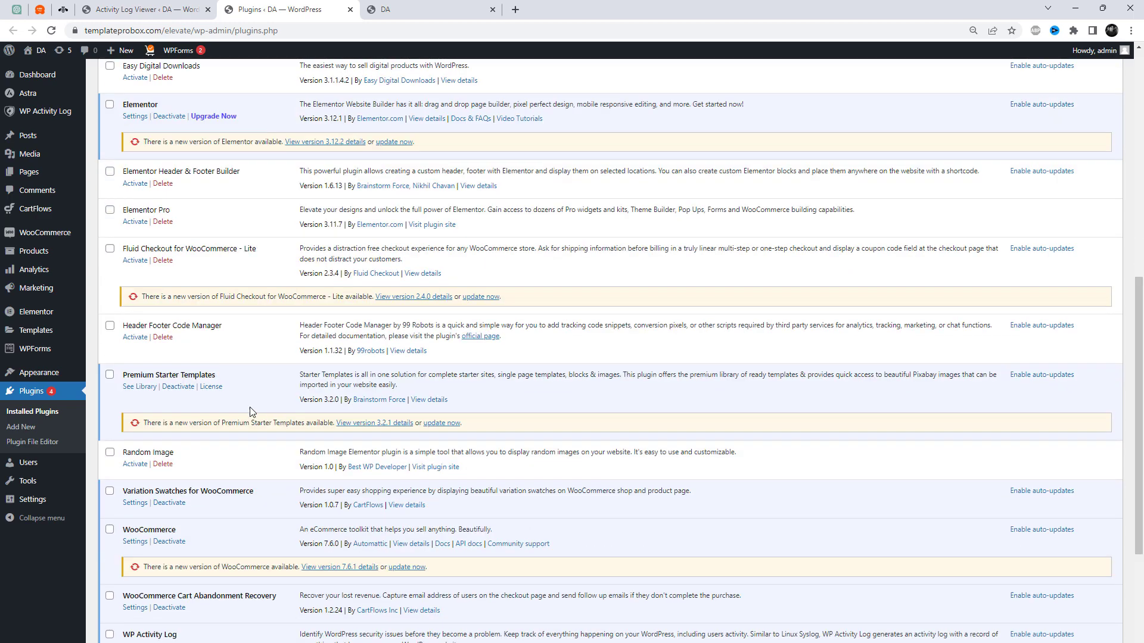
{"action": "left_click", "coordinate": [161, 337]}
{"action": "left_click", "coordinate": [625, 107]}
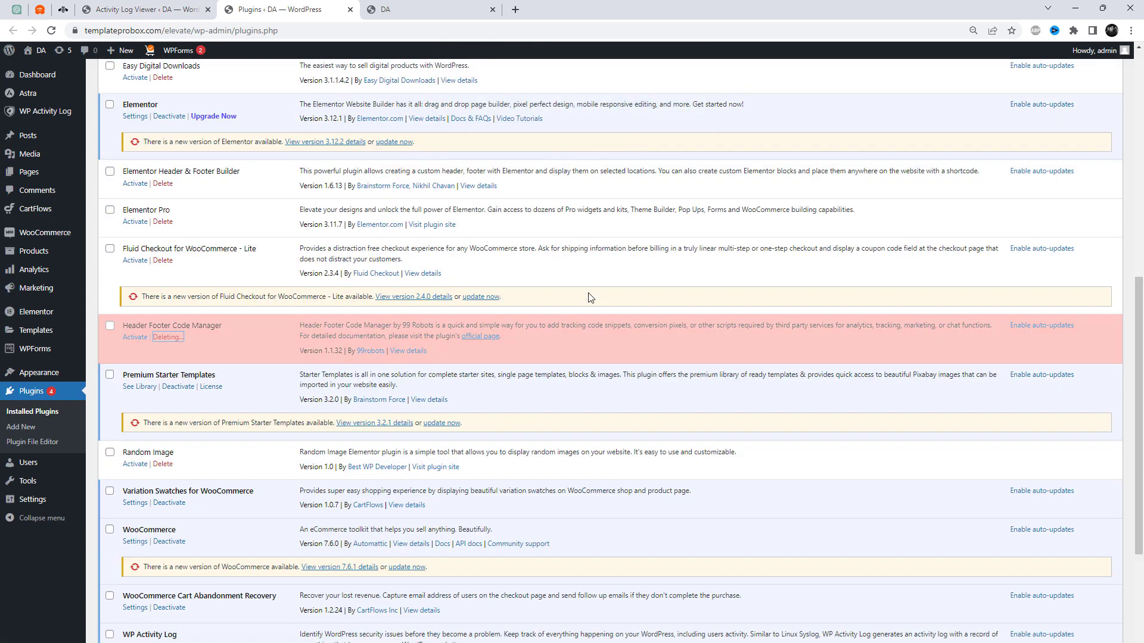
{"action": "left_click", "coordinate": [451, 397]}
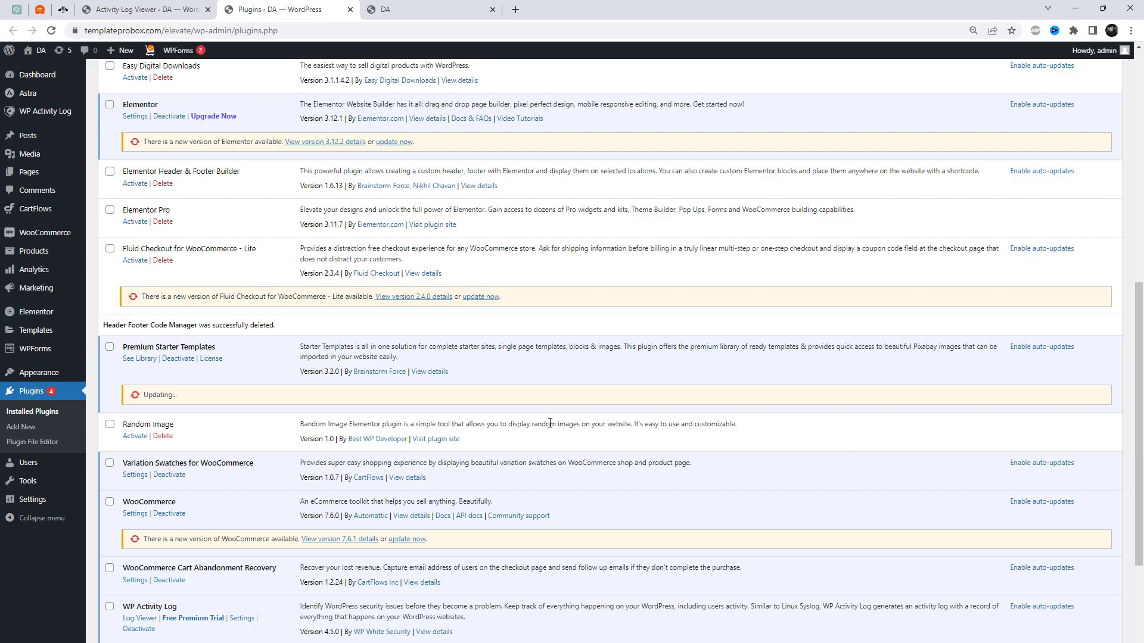
- Delete the DeBlocker plugin and confirm the deletion
{"action": "scroll", "coordinate": [531, 427], "scroll_direction": "down", "scroll_amount": 2}
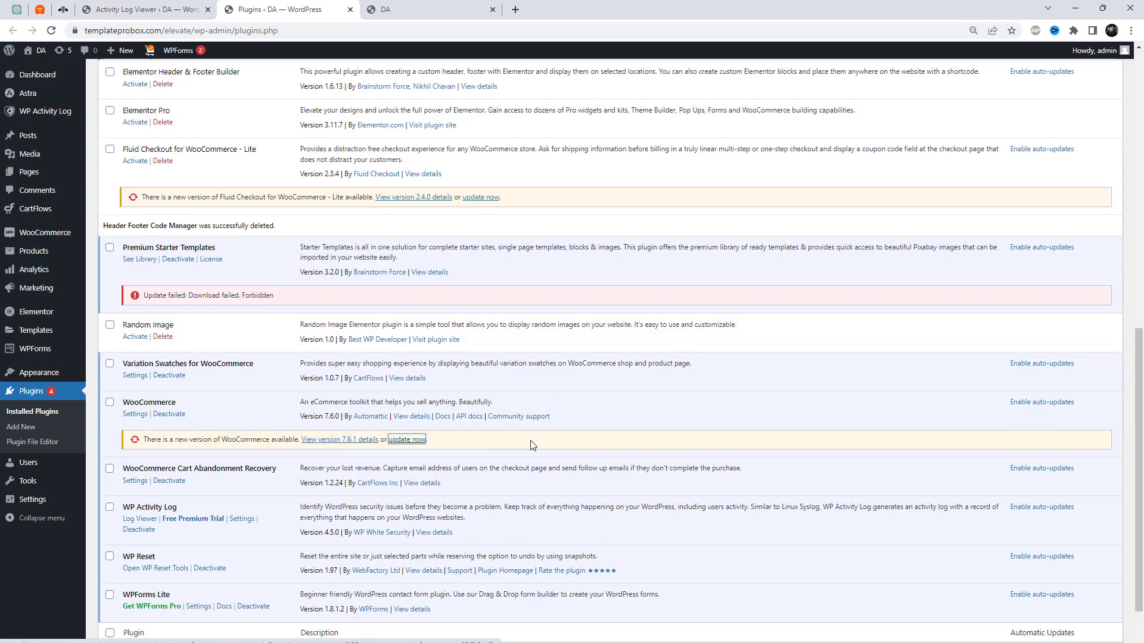
{"action": "scroll", "coordinate": [501, 477], "scroll_direction": "down", "scroll_amount": 2}
{"action": "scroll", "coordinate": [501, 481], "scroll_direction": "up", "scroll_amount": 8}
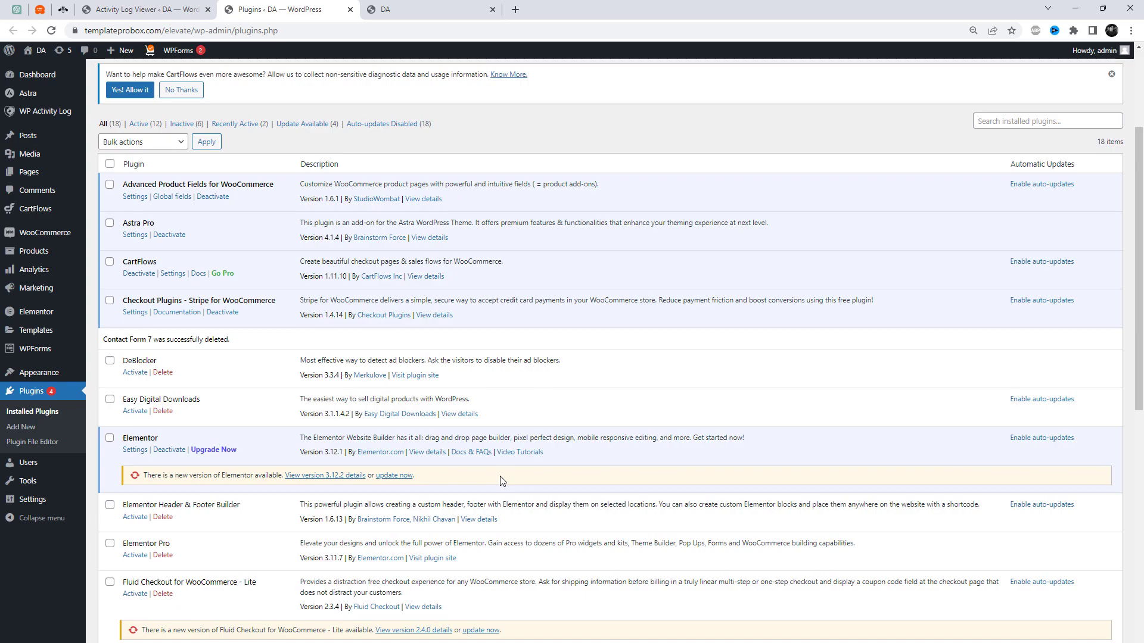
{"action": "left_click", "coordinate": [160, 372]}
{"action": "left_click", "coordinate": [628, 96]}
- Reload the activity log and review the Deblocker and Header Footer Code Manager uninstall entries
{"action": "left_click", "coordinate": [148, 8]}
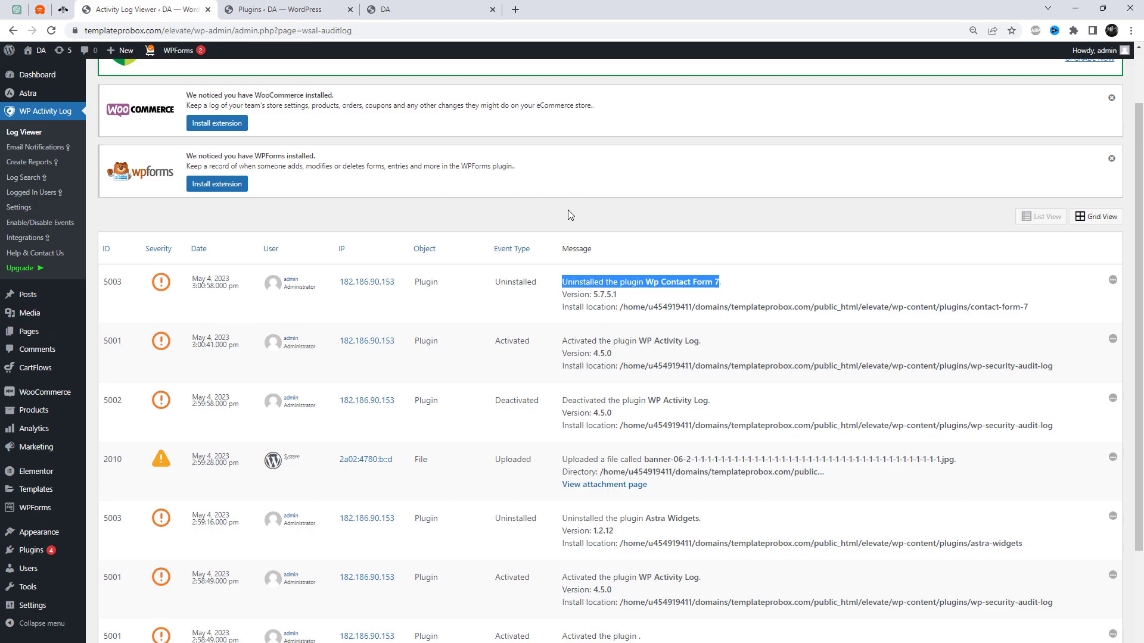
{"action": "right_click", "coordinate": [571, 214]}
{"action": "left_click", "coordinate": [614, 253]}
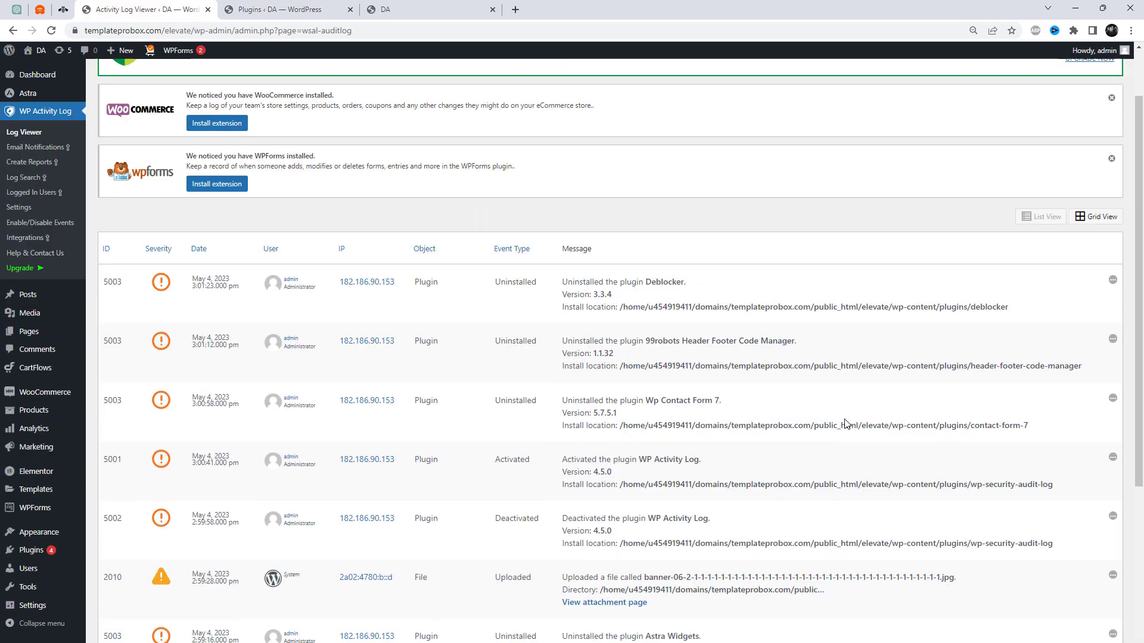
{"action": "double_click", "coordinate": [665, 282]}
{"action": "left_click_drag", "start_coordinate": [646, 341], "coordinate": [790, 339]}
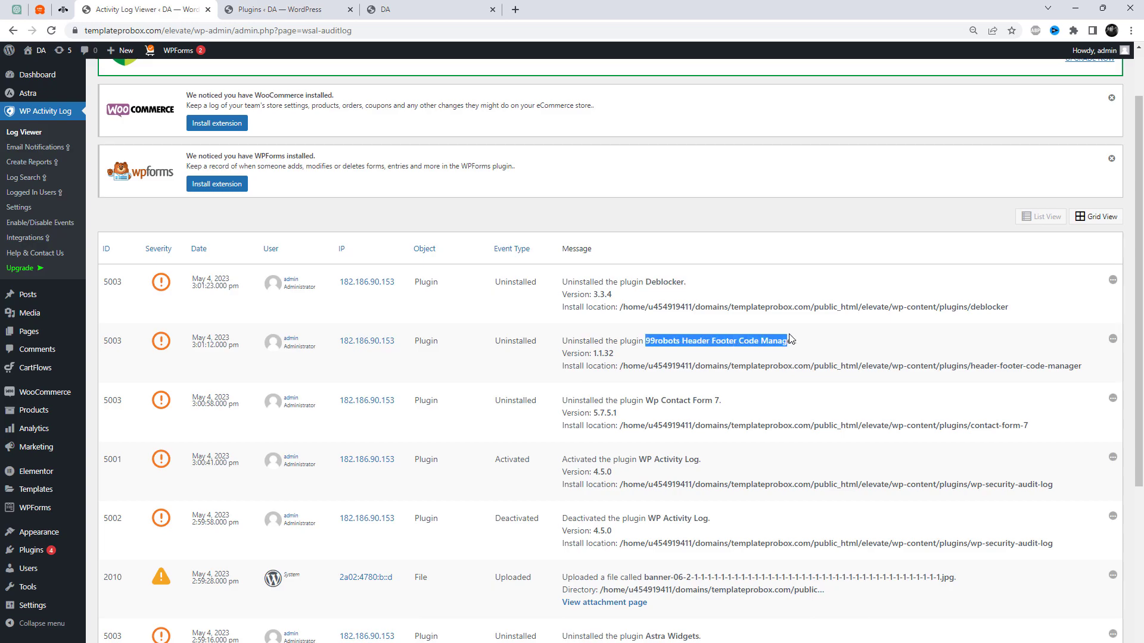
{"action": "left_click", "coordinate": [830, 341]}
{"action": "scroll", "coordinate": [177, 493], "scroll_direction": "down", "scroll_amount": 2}
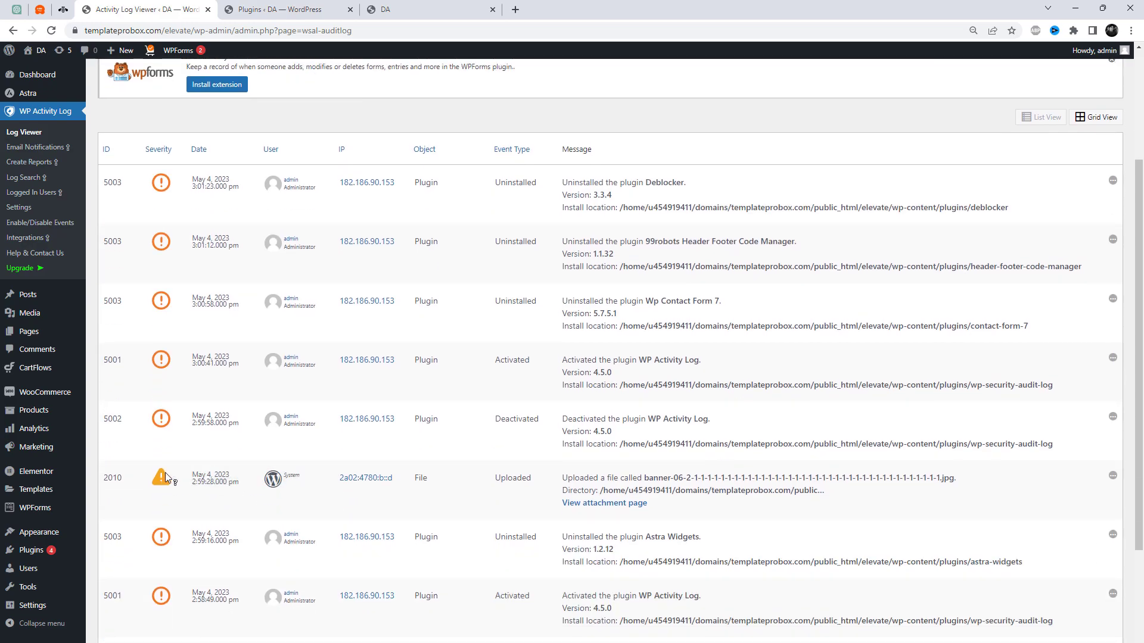
{"action": "scroll", "coordinate": [484, 476], "scroll_direction": "down", "scroll_amount": 3}
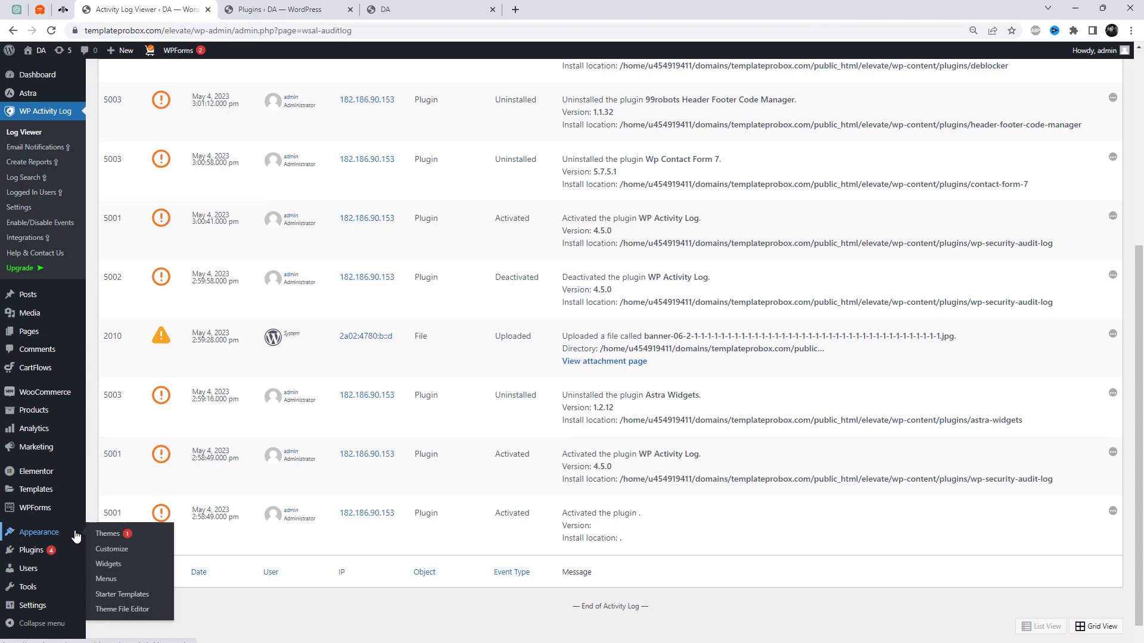
- Open Themes in a new tab, then install and activate Twenty Twenty-Three
{"action": "right_click", "coordinate": [106, 539]}
{"action": "left_click", "coordinate": [138, 546]}
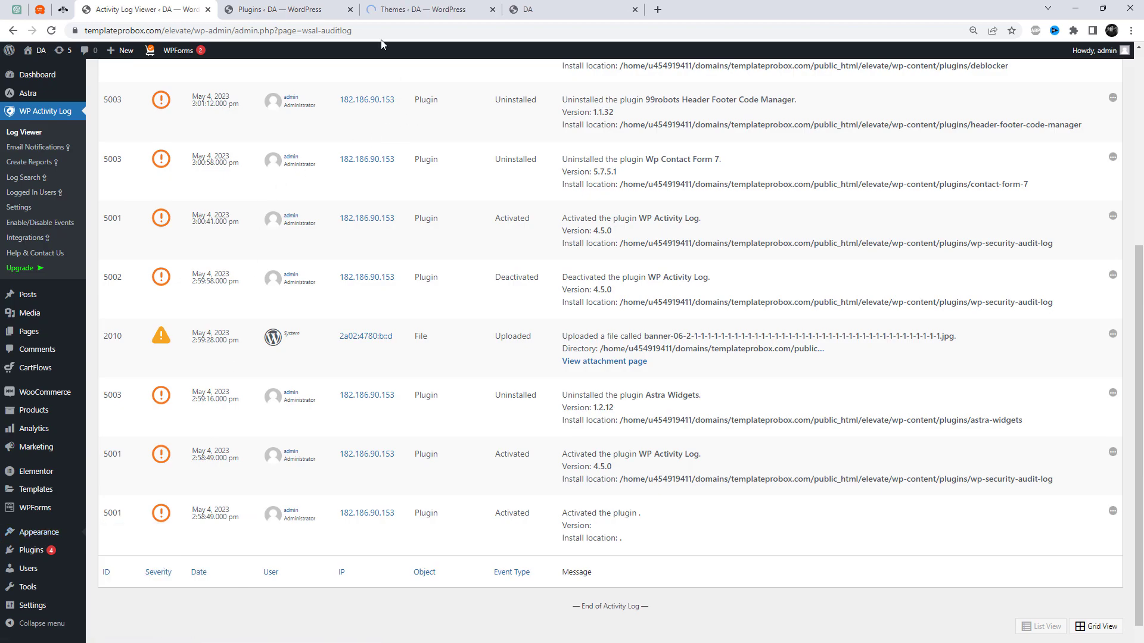
{"action": "left_click", "coordinate": [395, 11]}
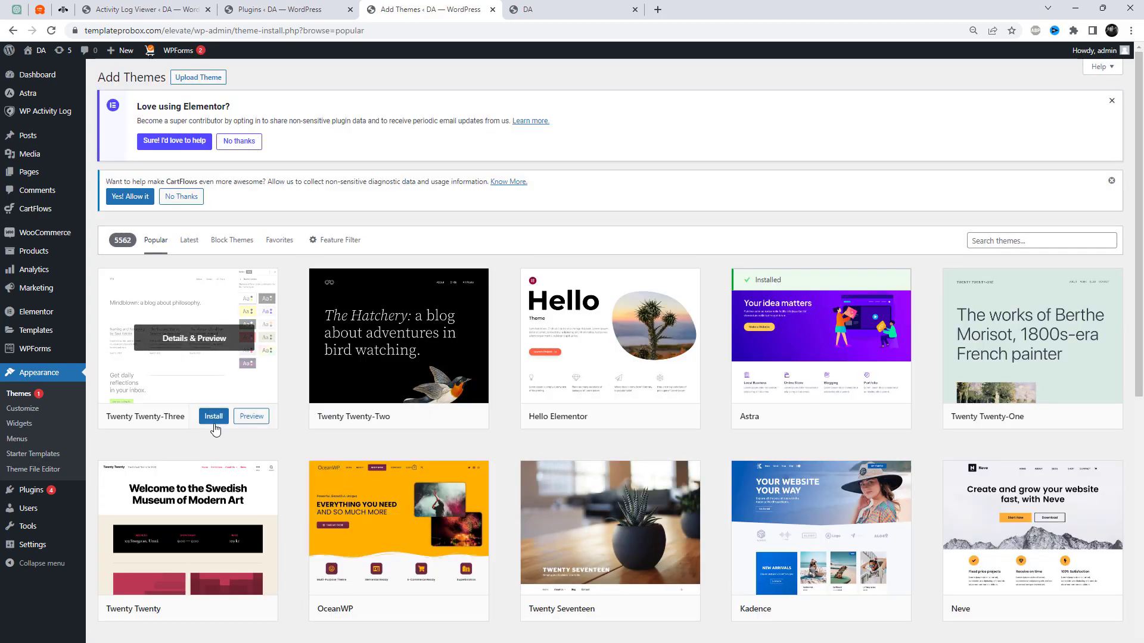
{"action": "left_click", "coordinate": [216, 419]}
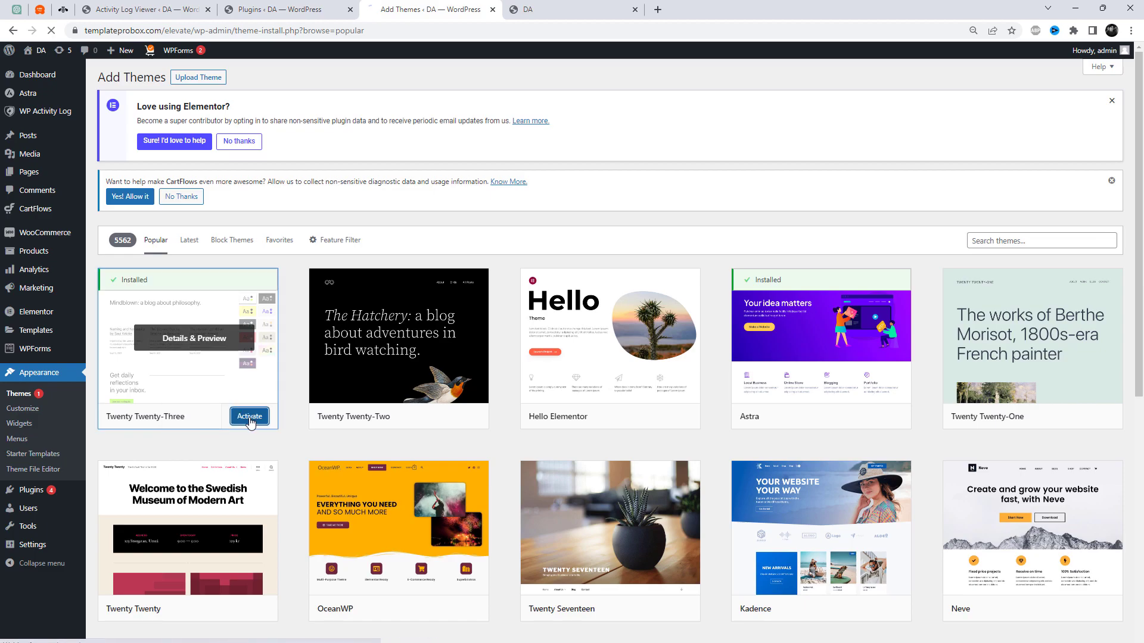
{"action": "left_click", "coordinate": [249, 417]}
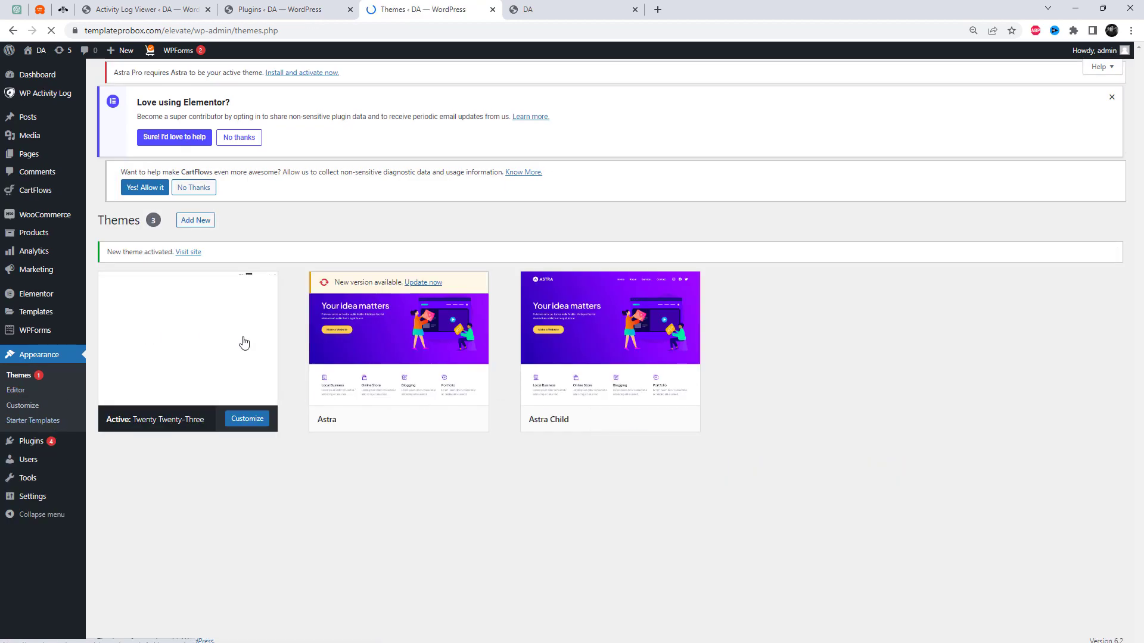
- Reload the activity log and review the Astra and Twenty Twenty-Three activation entries
{"action": "left_click", "coordinate": [136, 15]}
{"action": "scroll", "coordinate": [39, 532], "scroll_direction": "up", "scroll_amount": 5}
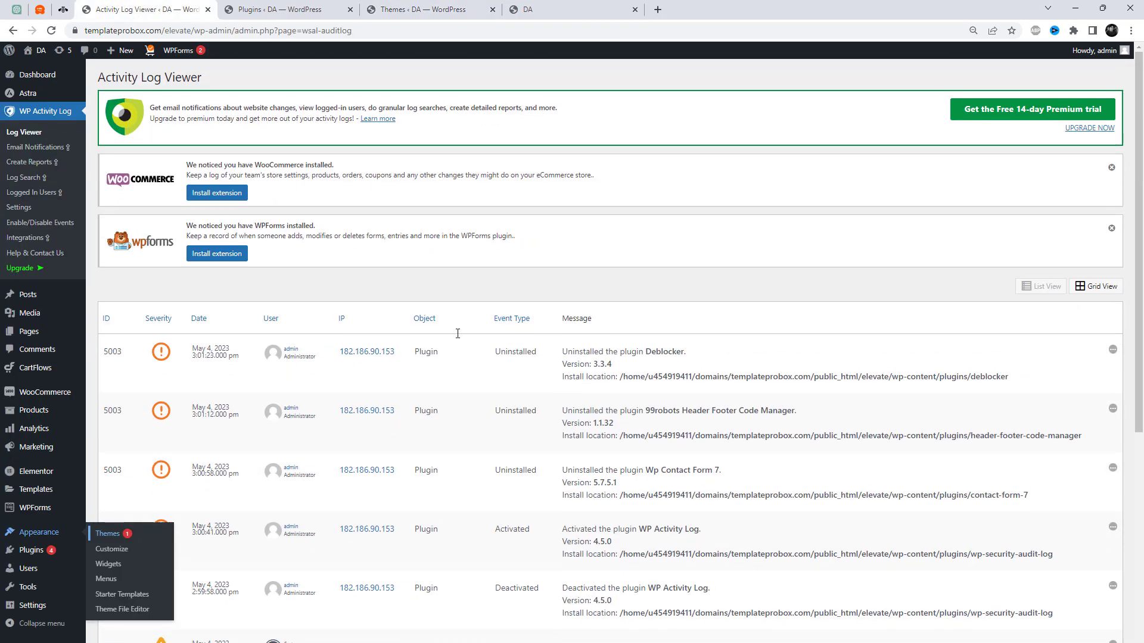
{"action": "right_click", "coordinate": [473, 284]}
{"action": "left_click", "coordinate": [515, 324]}
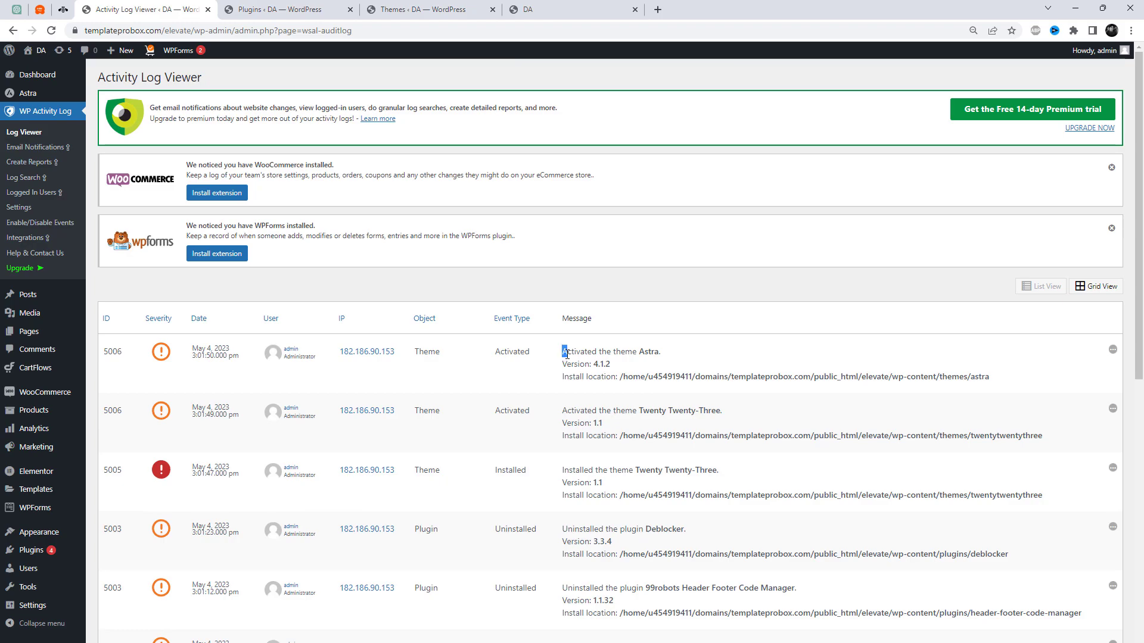
{"action": "left_click_drag", "start_coordinate": [566, 354], "coordinate": [651, 353]}
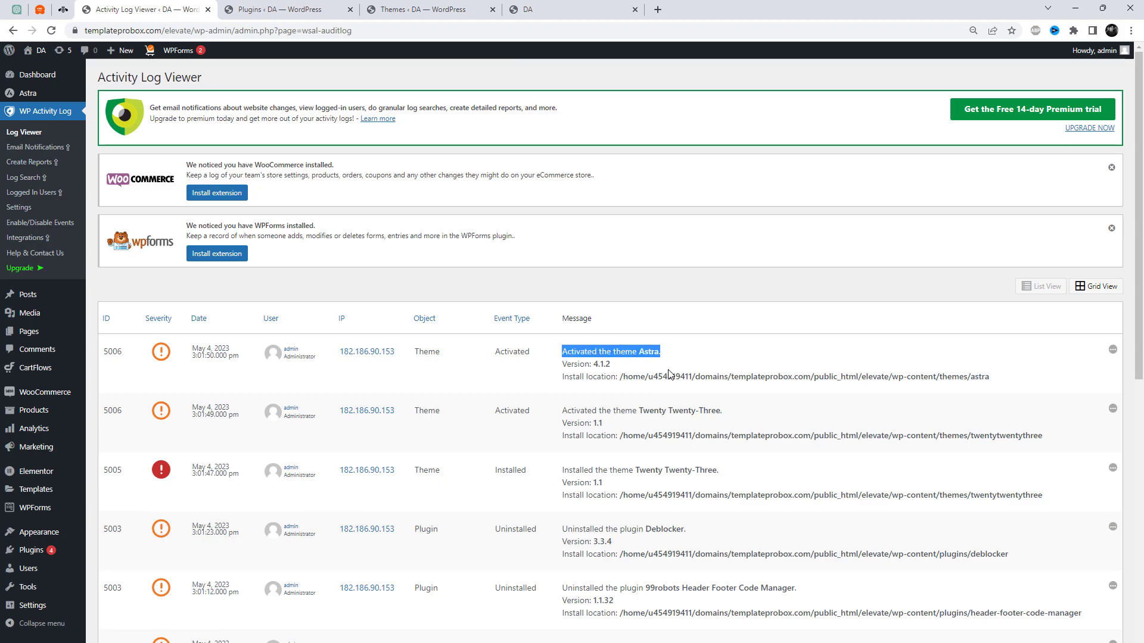
{"action": "left_click", "coordinate": [672, 423]}
{"action": "left_click_drag", "start_coordinate": [564, 409], "coordinate": [728, 410]}
- Activate the Astra Child theme and check its activation entry in the log
{"action": "left_click", "coordinate": [417, 9]}
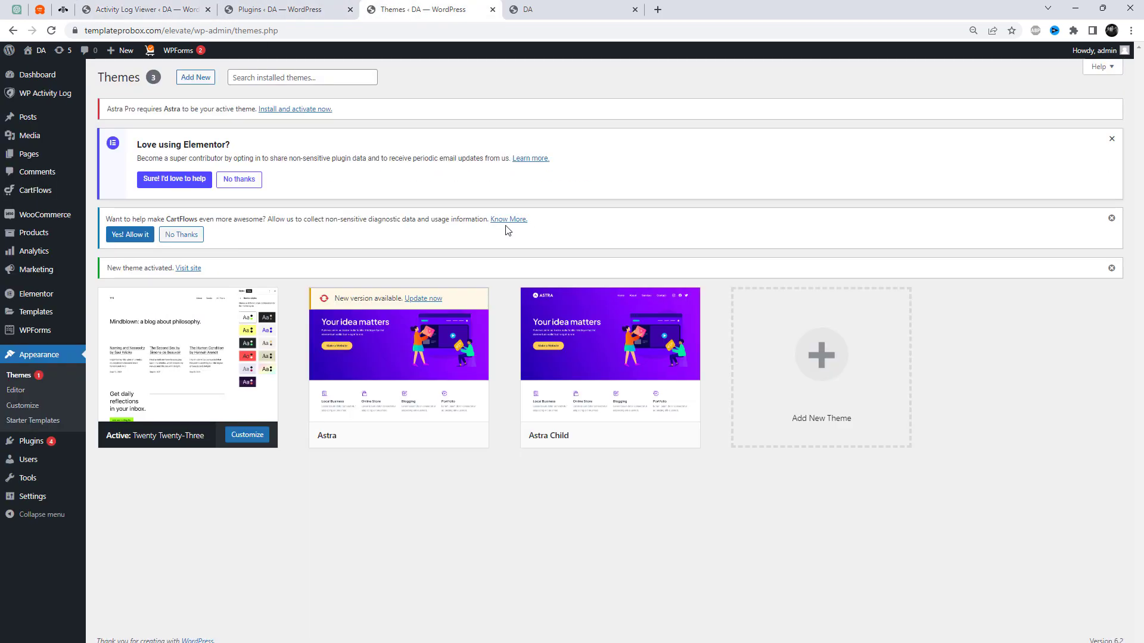
{"action": "left_click", "coordinate": [618, 435]}
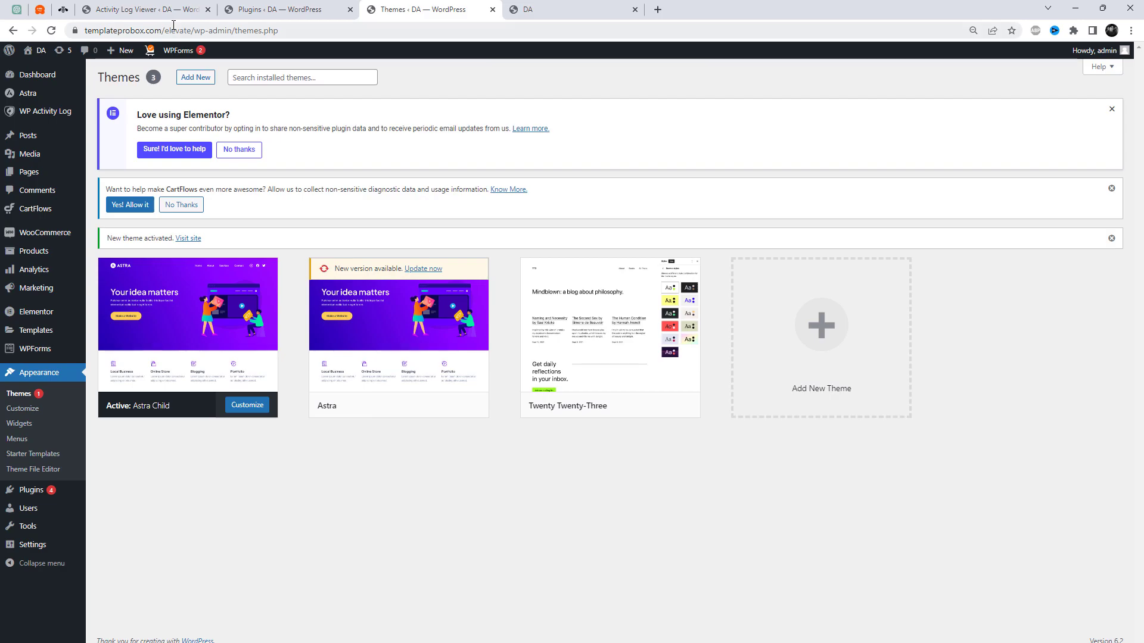
{"action": "left_click", "coordinate": [143, 8]}
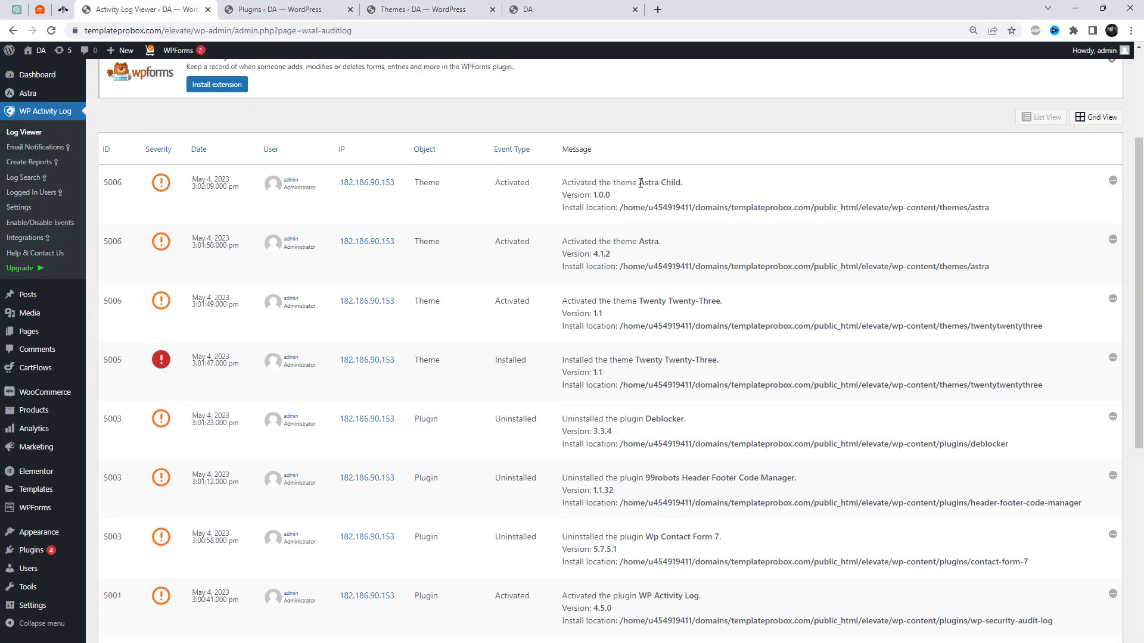
{"action": "left_click_drag", "start_coordinate": [640, 183], "coordinate": [680, 184]}
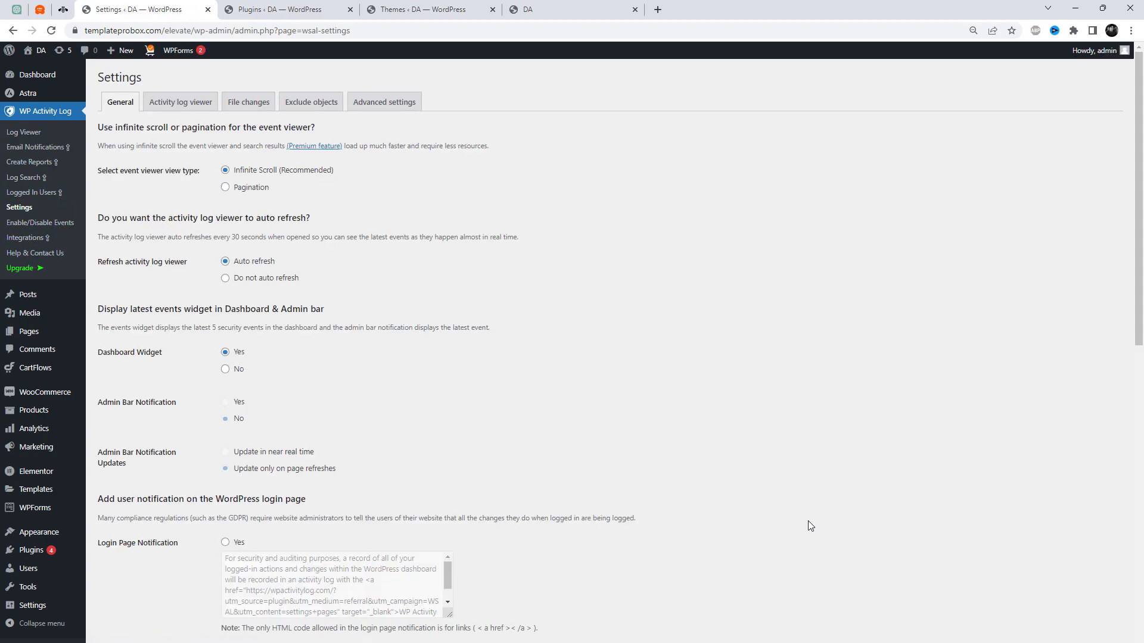
- Open the Activity log viewer settings and review the timestamp and Keep all data retention options
{"action": "left_click", "coordinate": [180, 103]}
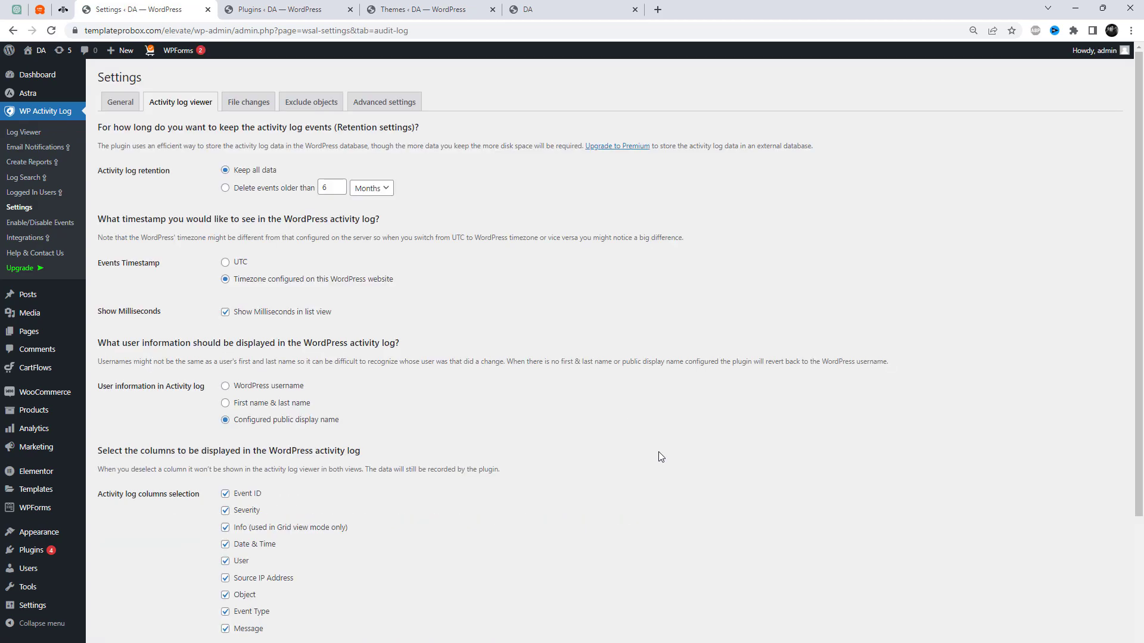
{"action": "scroll", "coordinate": [390, 357], "scroll_direction": "down", "scroll_amount": 2}
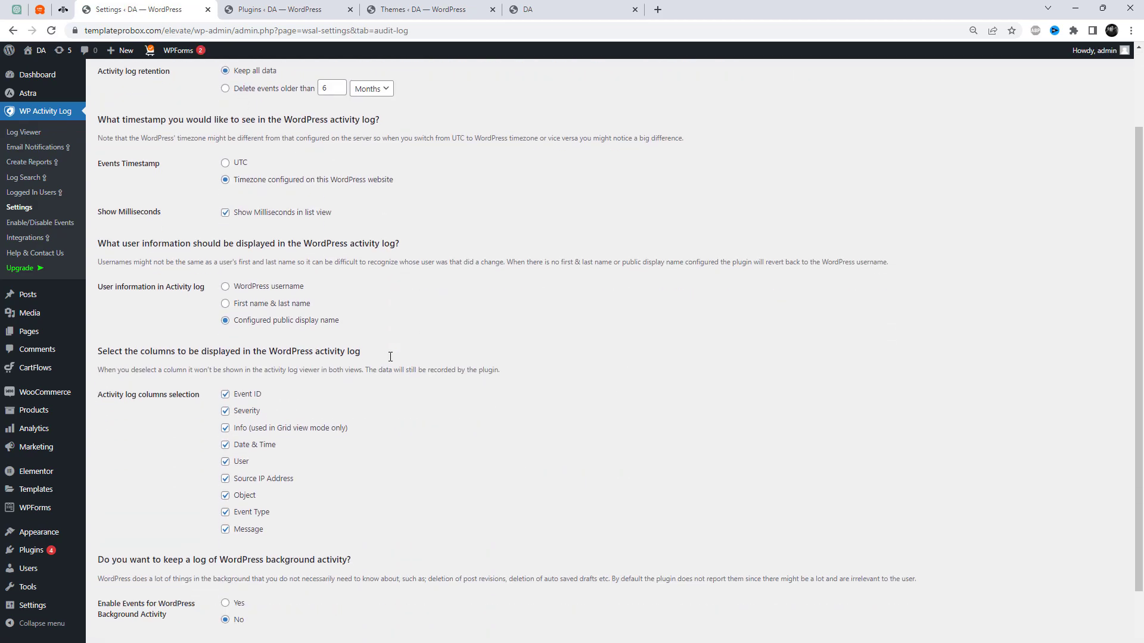
{"action": "scroll", "coordinate": [464, 416], "scroll_direction": "down", "scroll_amount": 1}
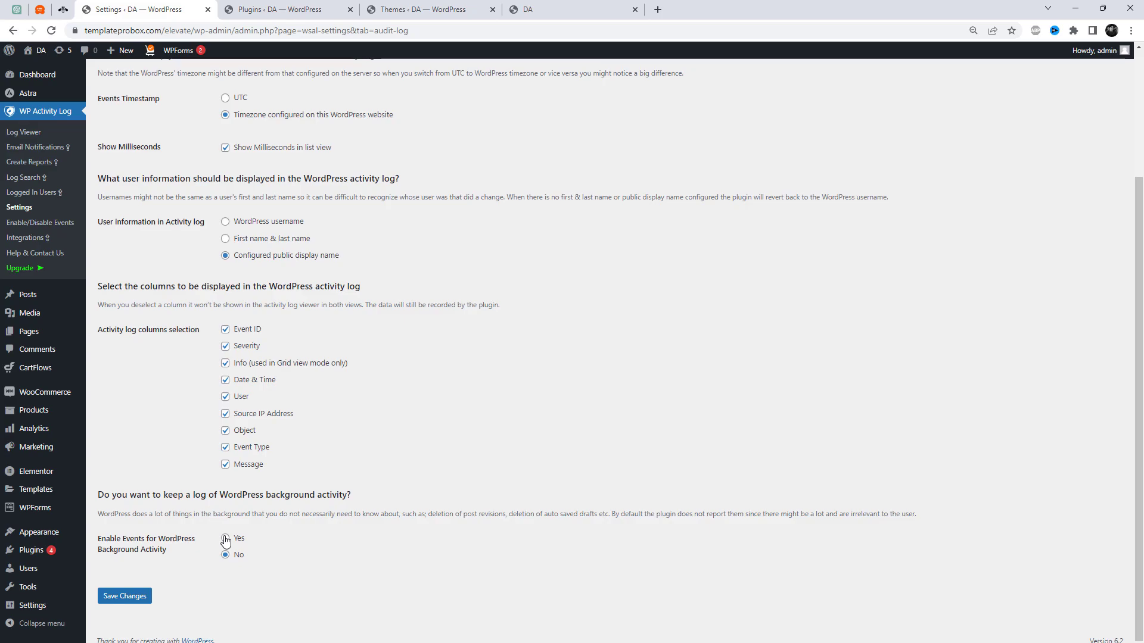
{"action": "scroll", "coordinate": [236, 539], "scroll_direction": "up", "scroll_amount": 3}
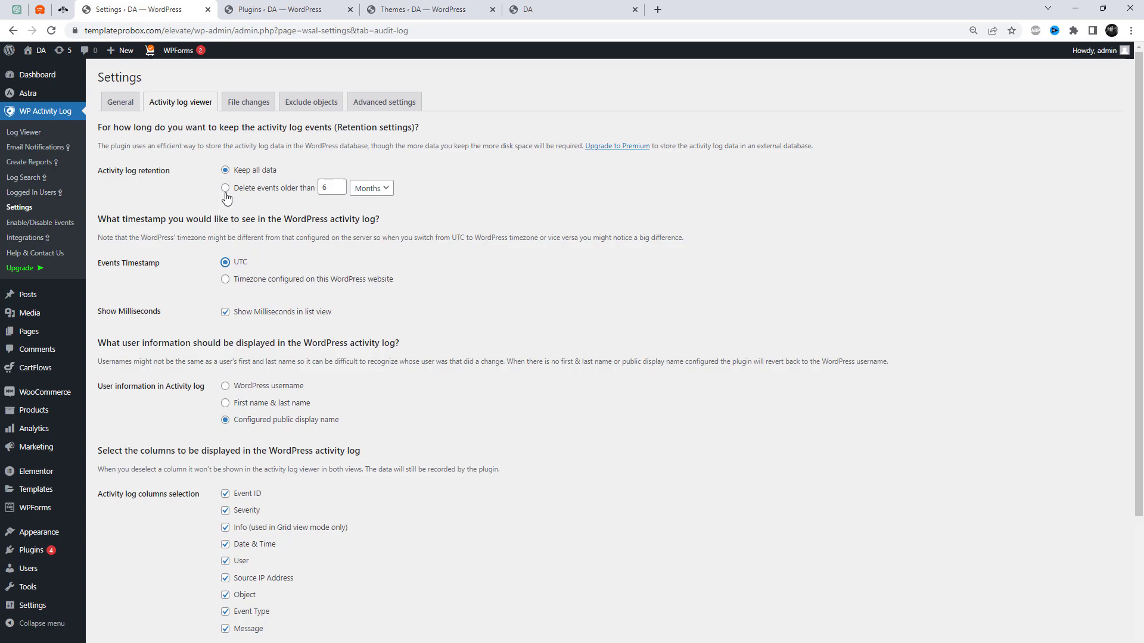
{"action": "left_click_drag", "start_coordinate": [283, 172], "coordinate": [234, 172]}
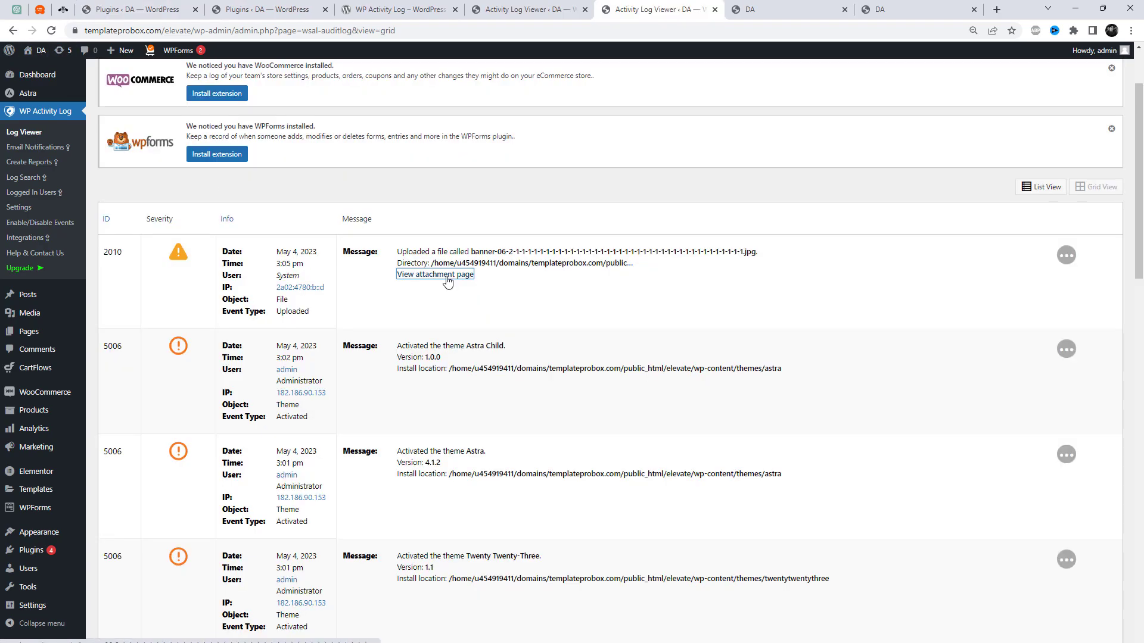
- Open the banner's attachment page in a new tab and view it
{"action": "right_click", "coordinate": [447, 280]}
{"action": "left_click", "coordinate": [476, 290]}
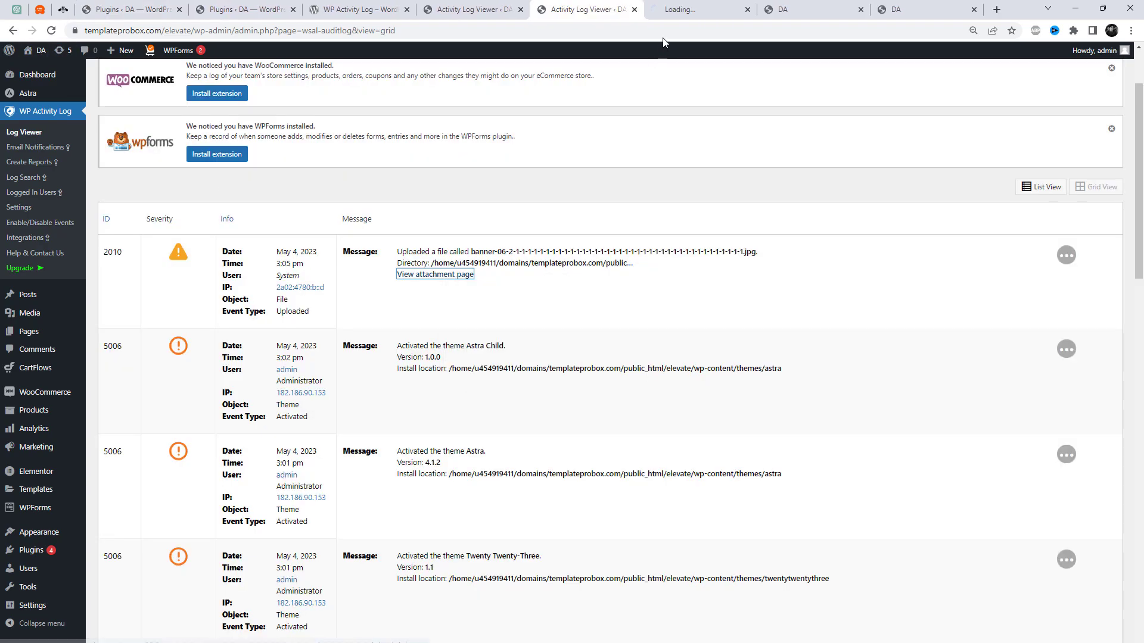
{"action": "left_click", "coordinate": [670, 10]}
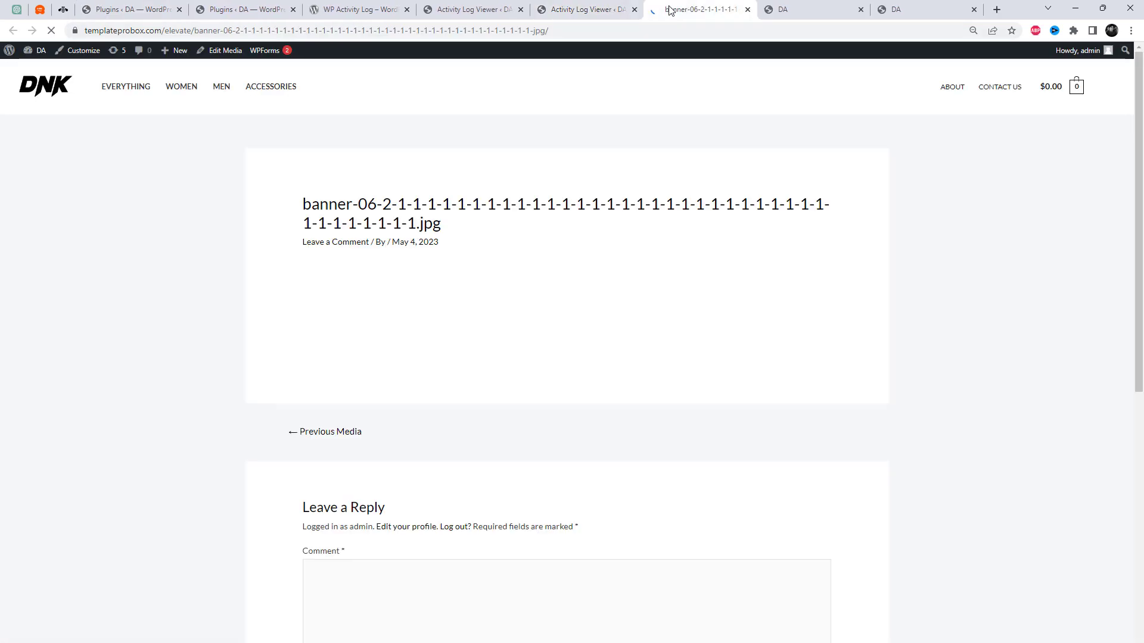
- Return to the activity log and switch it to List View
{"action": "left_click", "coordinate": [585, 10]}
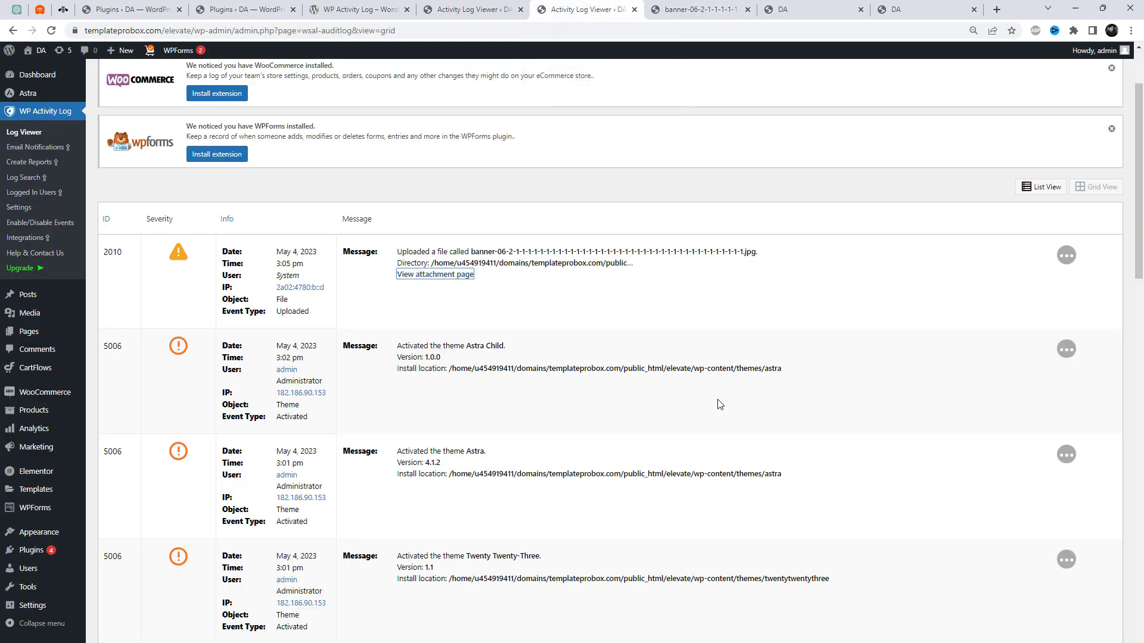
{"action": "scroll", "coordinate": [761, 458], "scroll_direction": "down", "scroll_amount": 18}
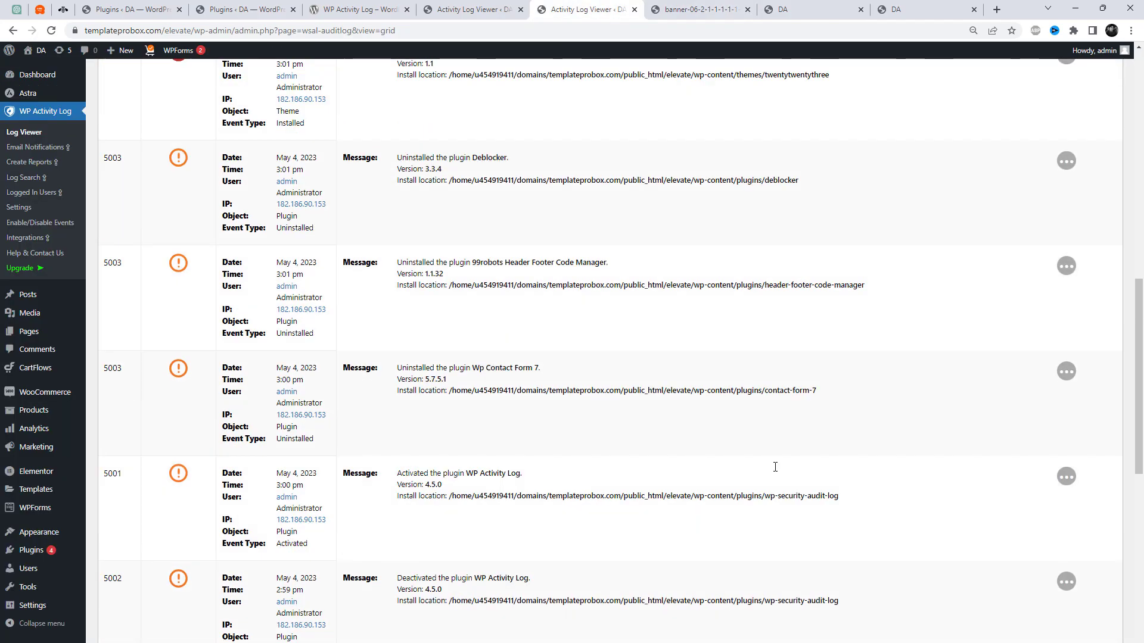
{"action": "scroll", "coordinate": [795, 486], "scroll_direction": "down", "scroll_amount": 2}
{"action": "left_click", "coordinate": [1036, 604]}
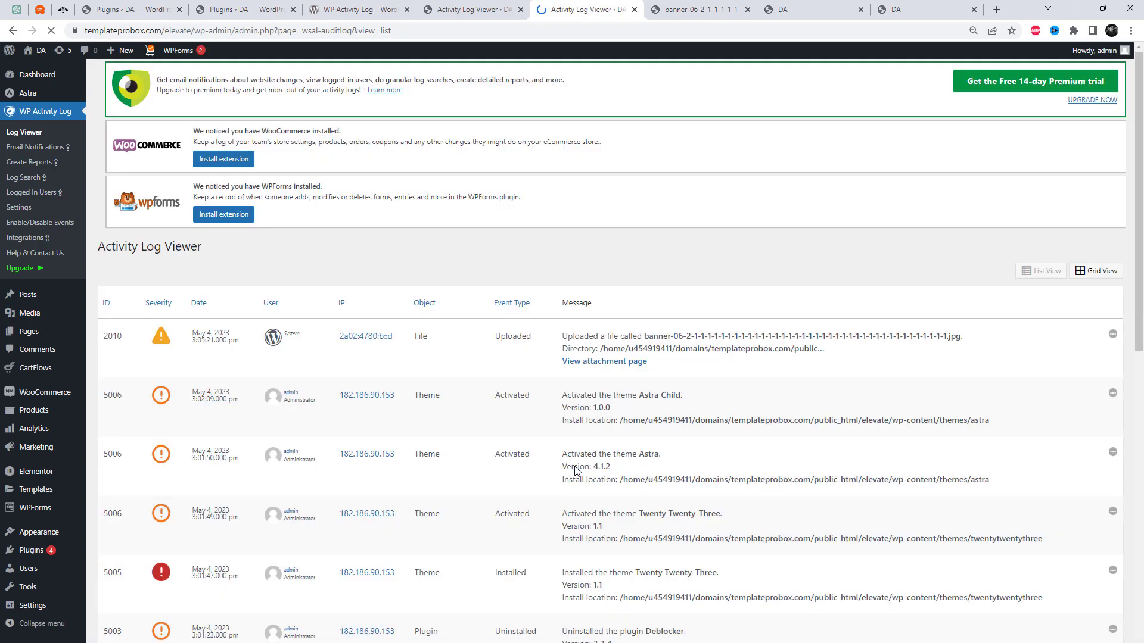
- Open Email Notifications and browse the premium Email & SMS alert features
{"action": "left_click", "coordinate": [44, 153]}
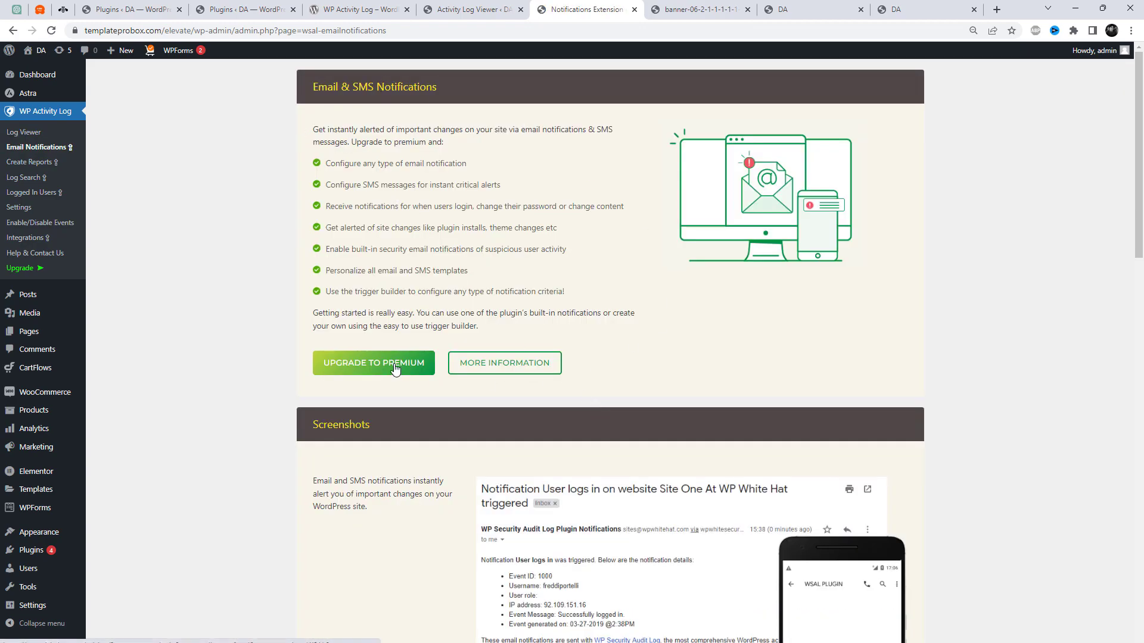
{"action": "scroll", "coordinate": [711, 511], "scroll_direction": "down", "scroll_amount": 8}
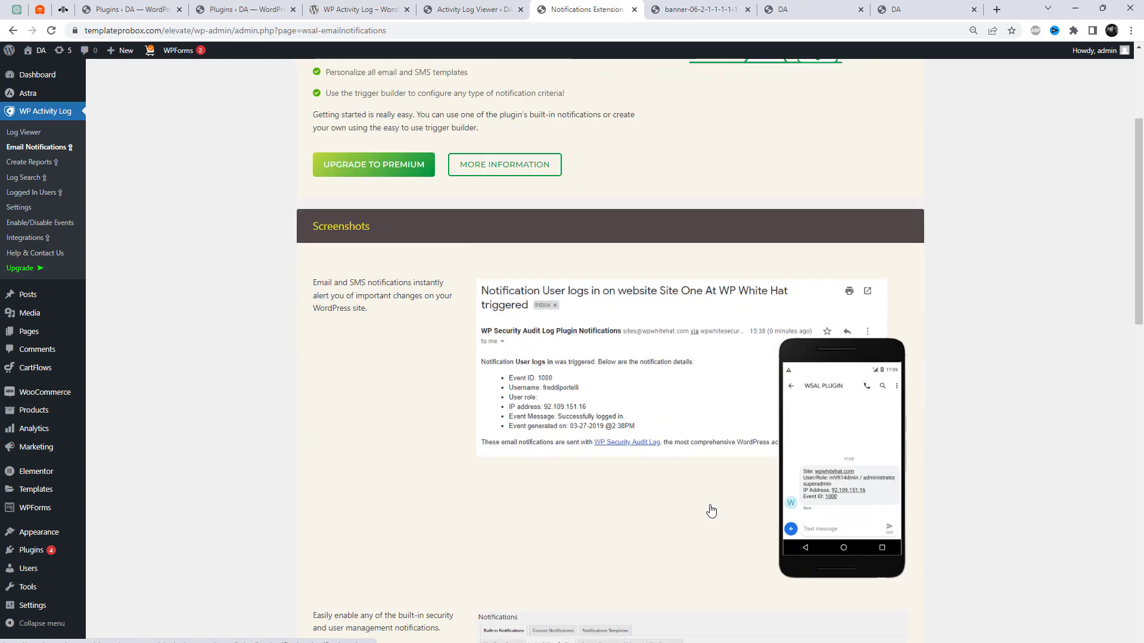
{"action": "scroll", "coordinate": [711, 511], "scroll_direction": "up", "scroll_amount": 5}
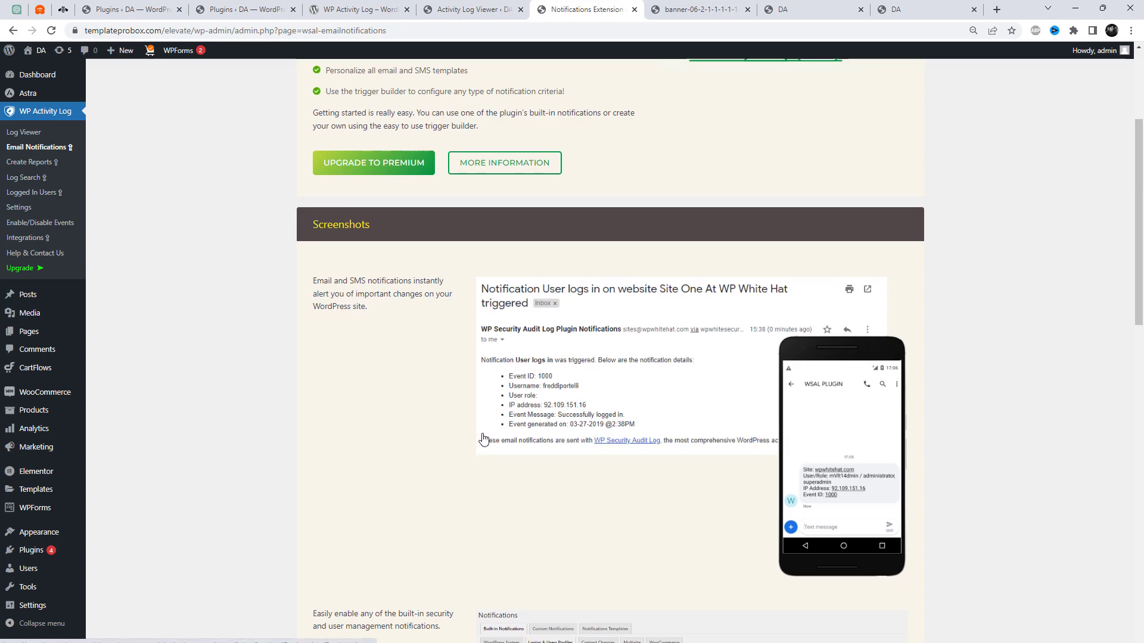
{"action": "scroll", "coordinate": [480, 435], "scroll_direction": "down", "scroll_amount": 3}
{"action": "scroll", "coordinate": [483, 439], "scroll_direction": "down", "scroll_amount": 12}
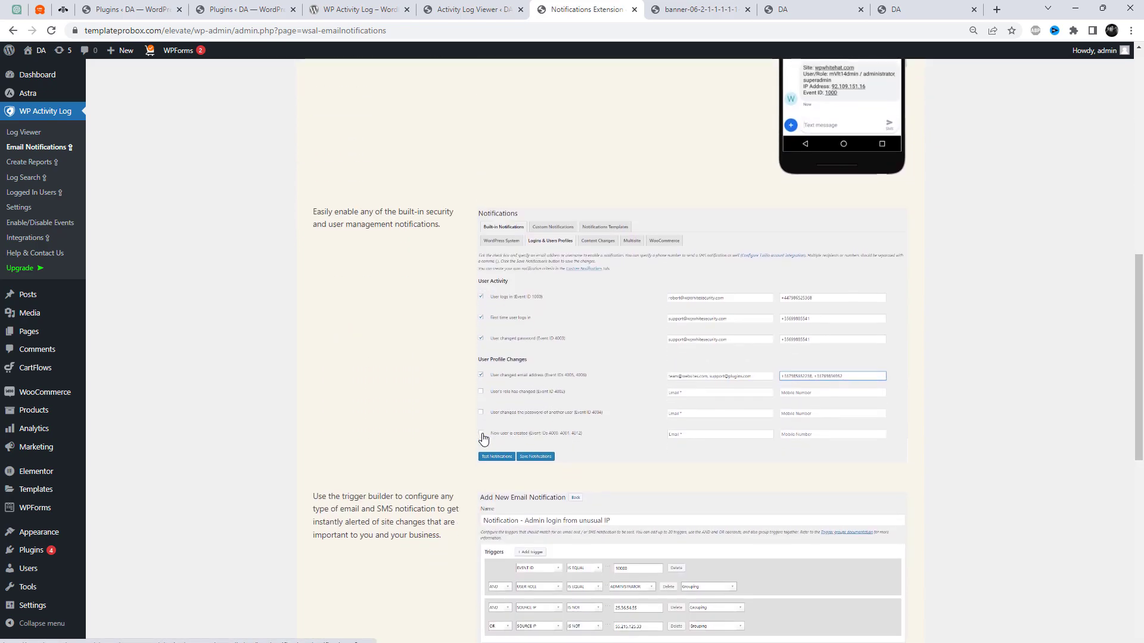